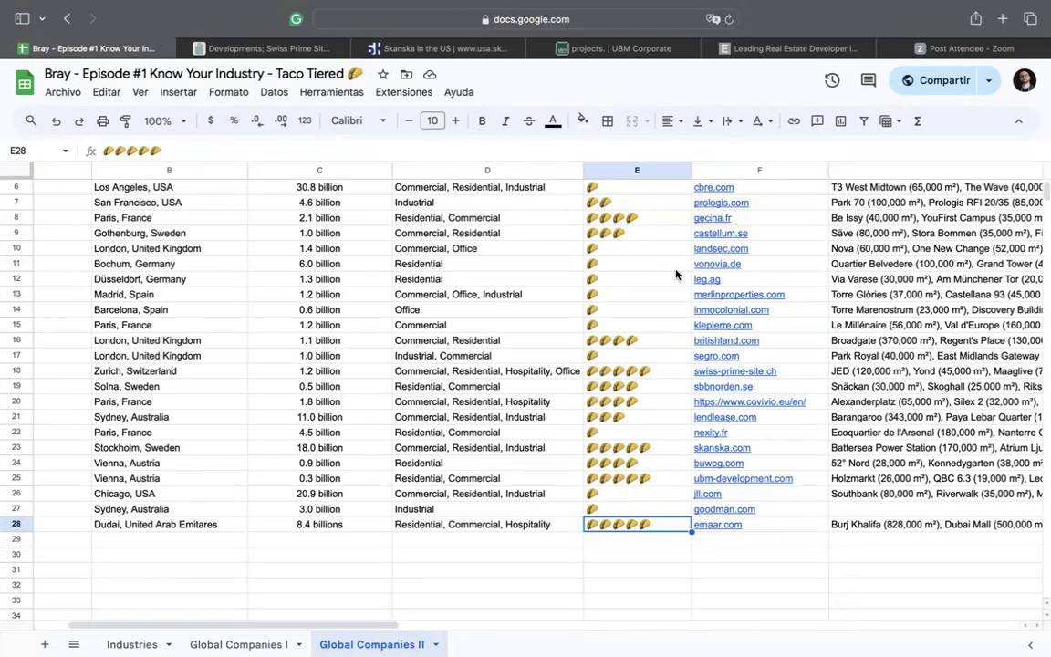
Step: Copy the sharing link of the taco-rated industry spreadsheet
scroll(67, 226, "up", 5)
scroll(66, 226, "left", 2)
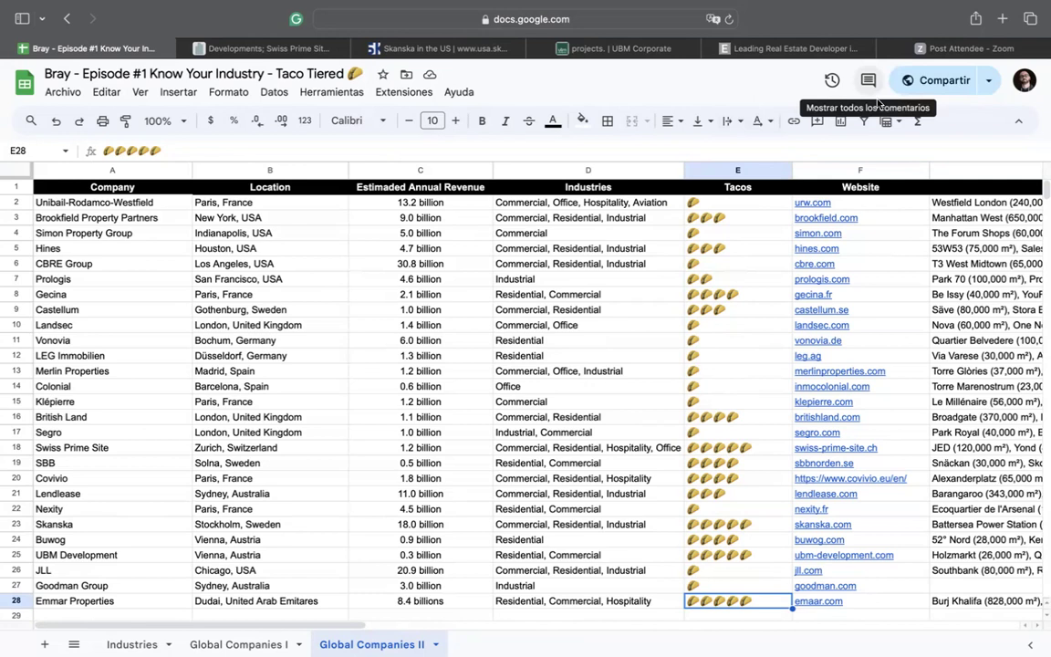
left_click(988, 81)
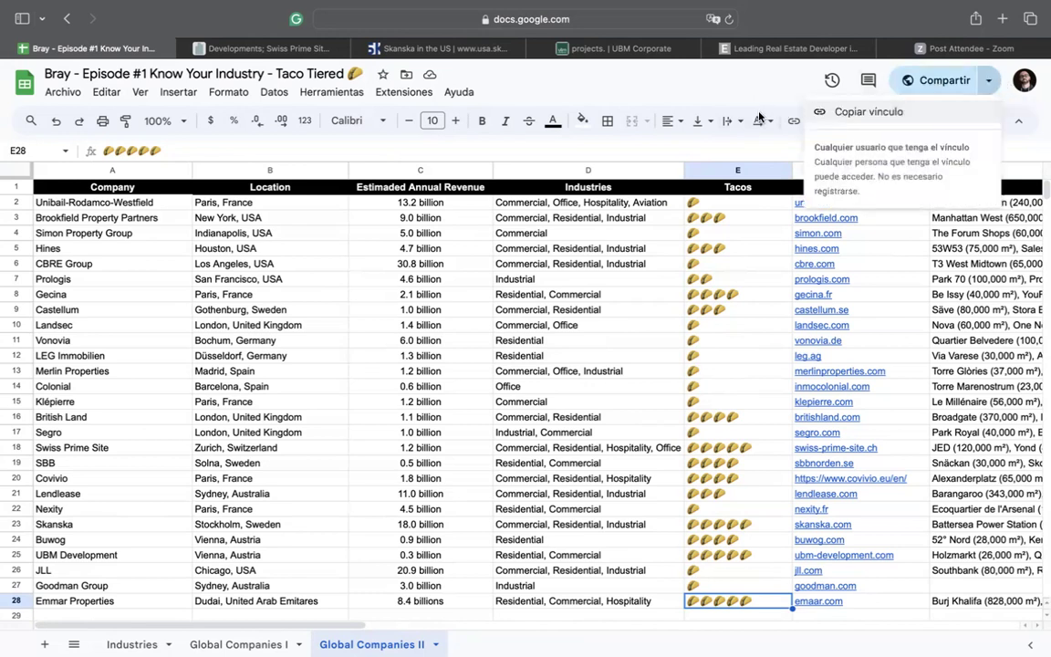
left_click(866, 111)
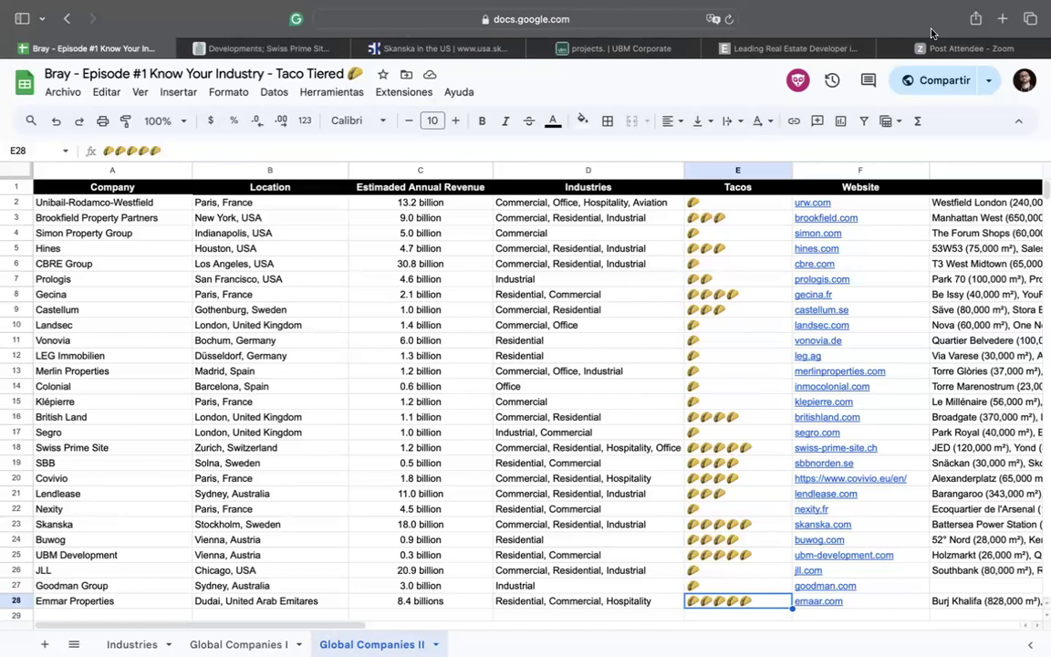
mouse_move(647, 5)
left_click(990, 82)
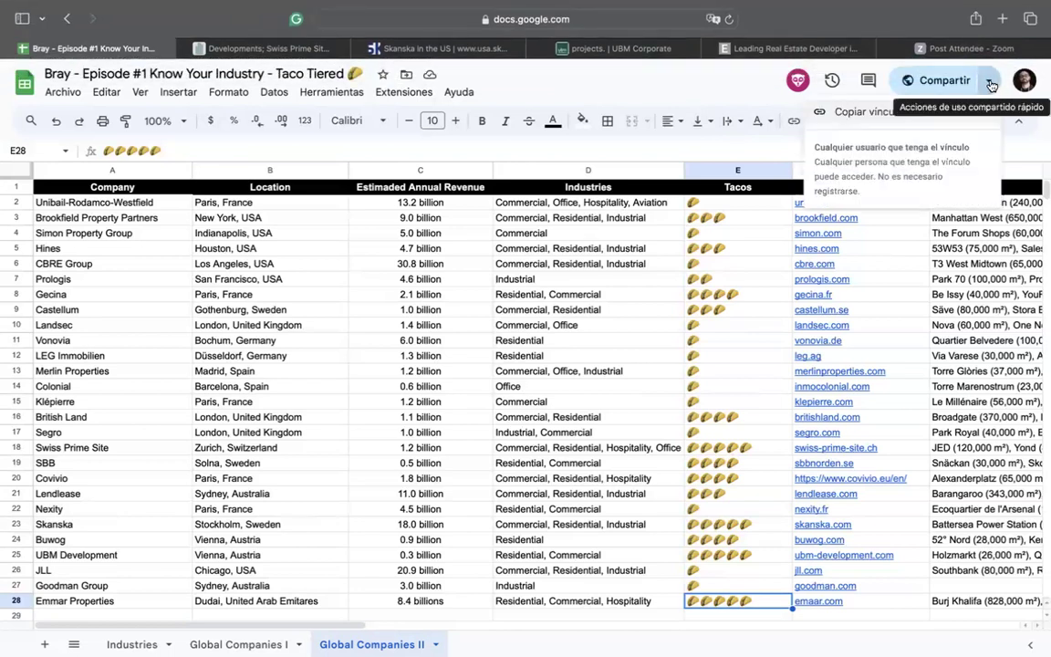
left_click(1023, 80)
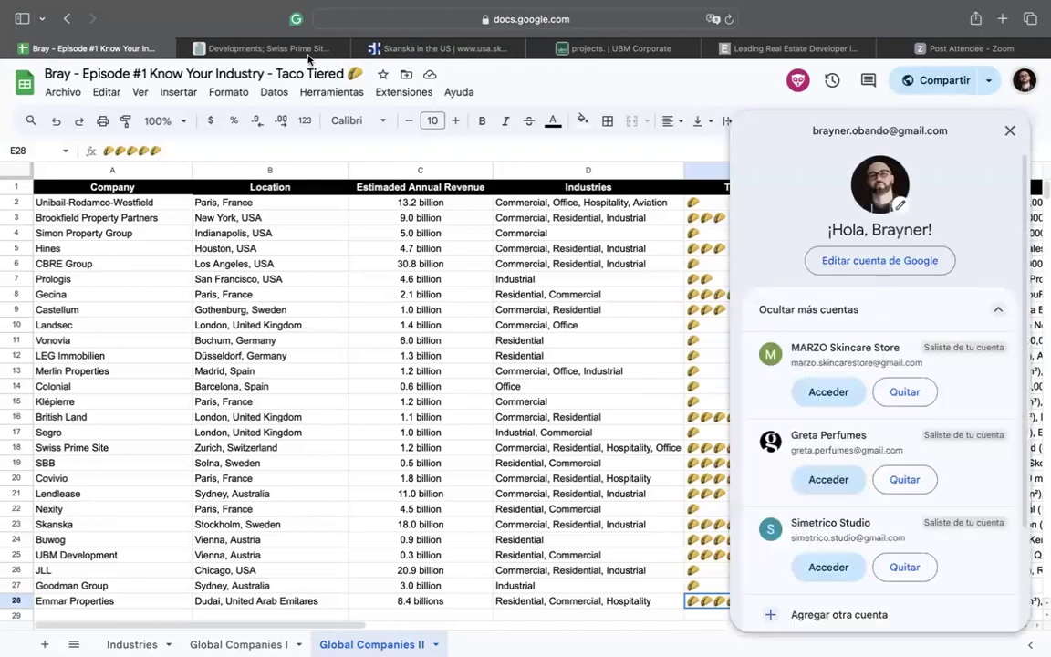
left_click(1010, 130)
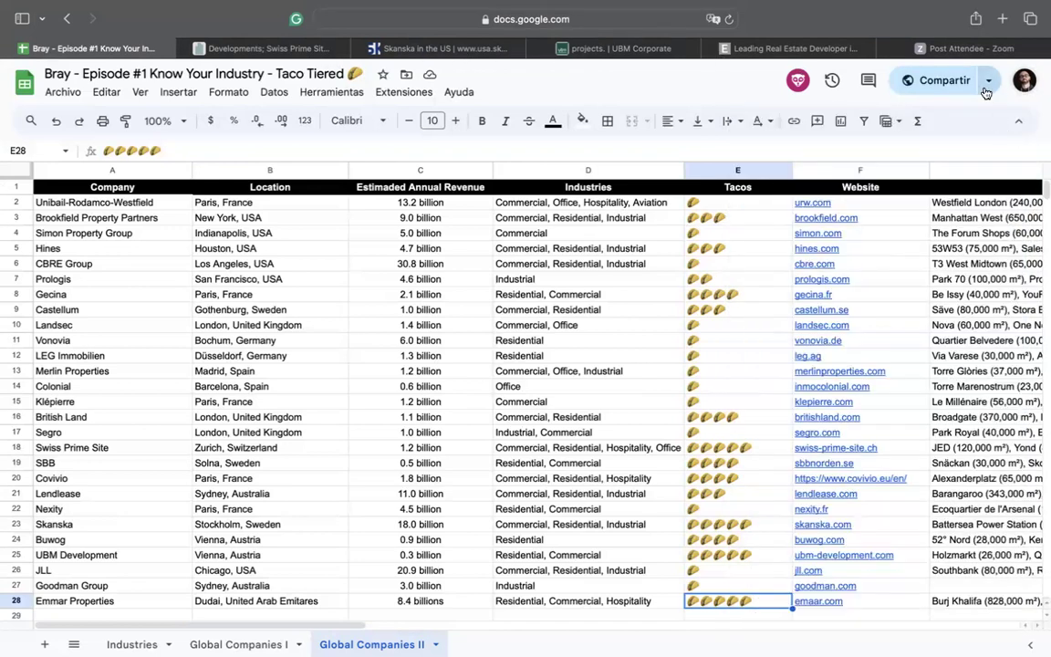
Step: Open the spreadsheet's full sharing settings
left_click(948, 82)
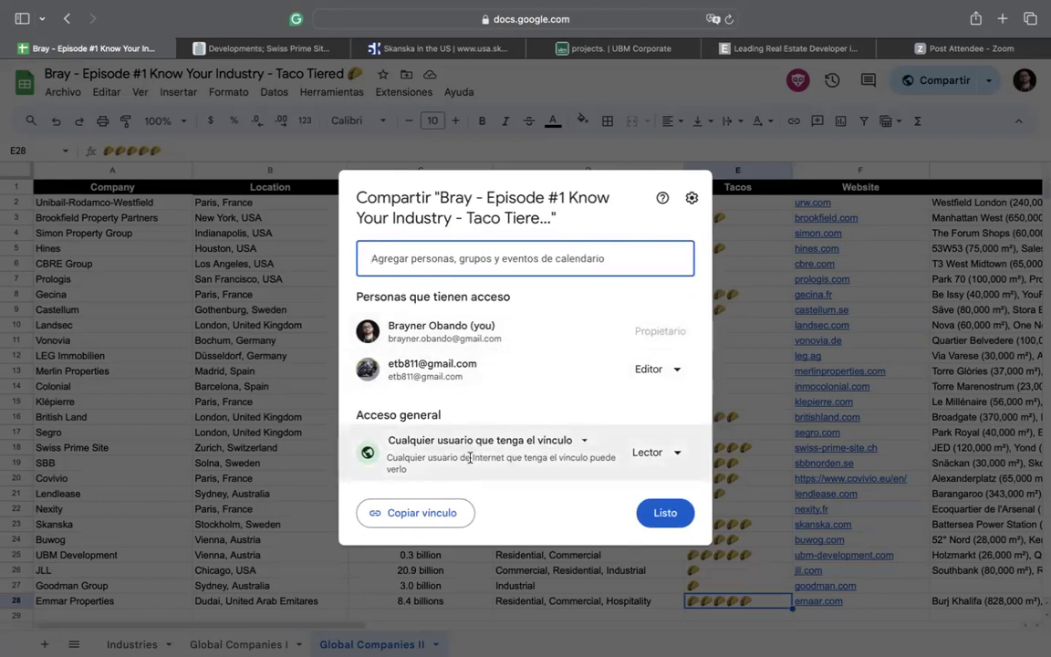
left_click(438, 255)
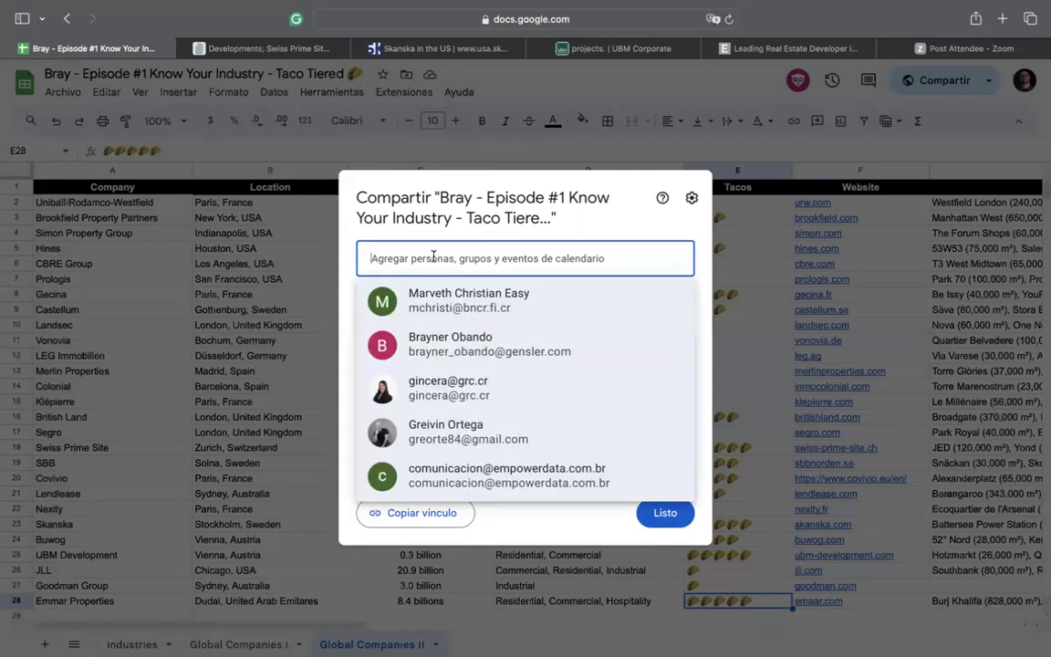
type("car")
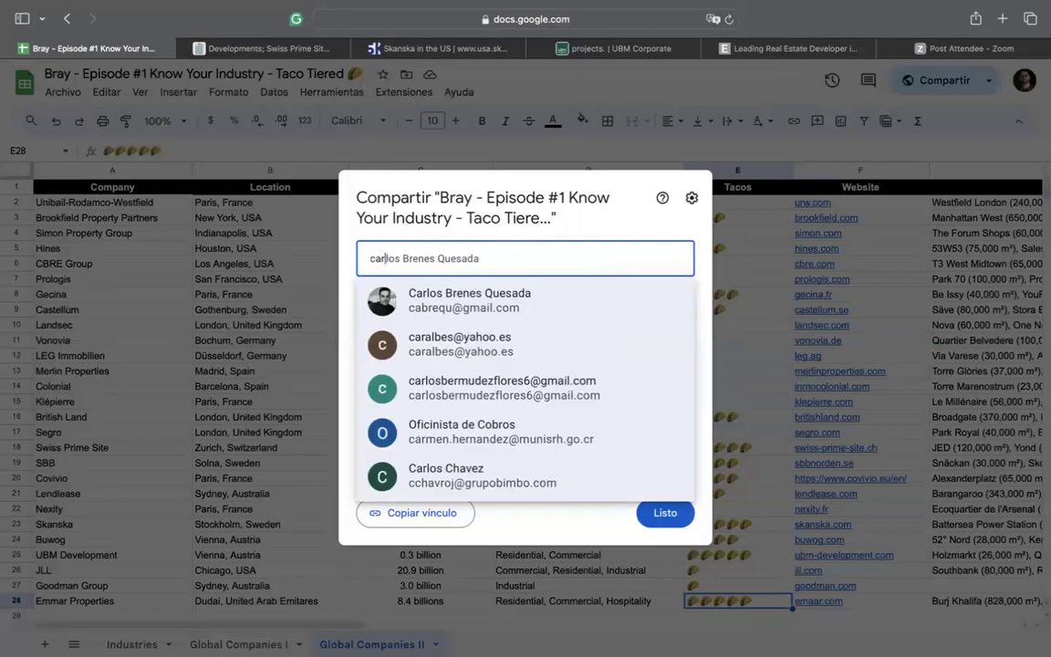
key("BackSpace")
key("BackSpace")
key("BackSpace")
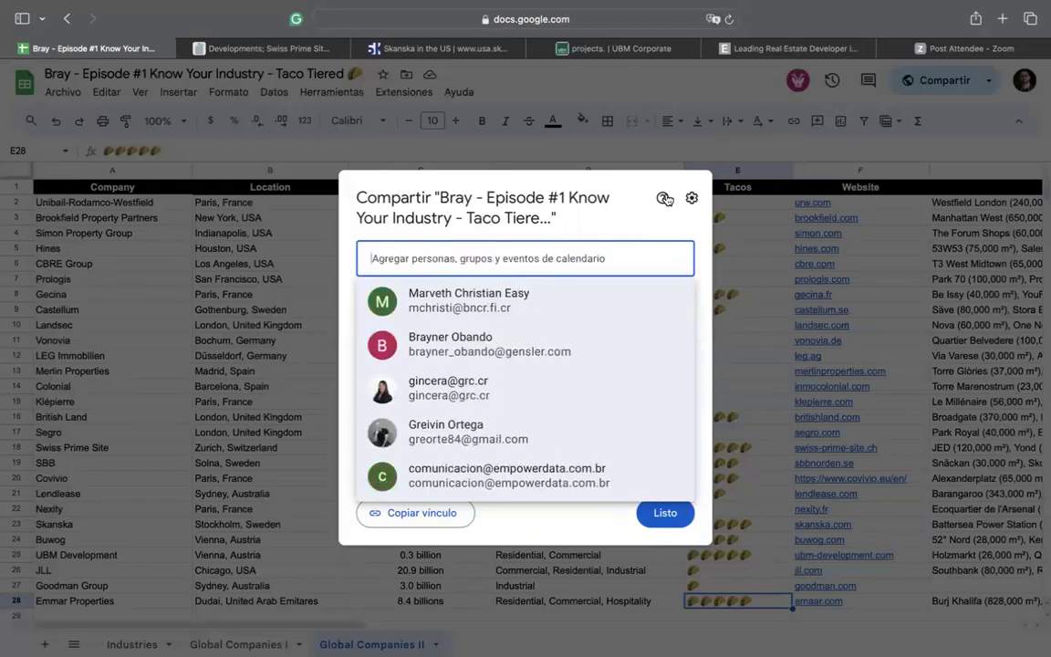
left_click(467, 479)
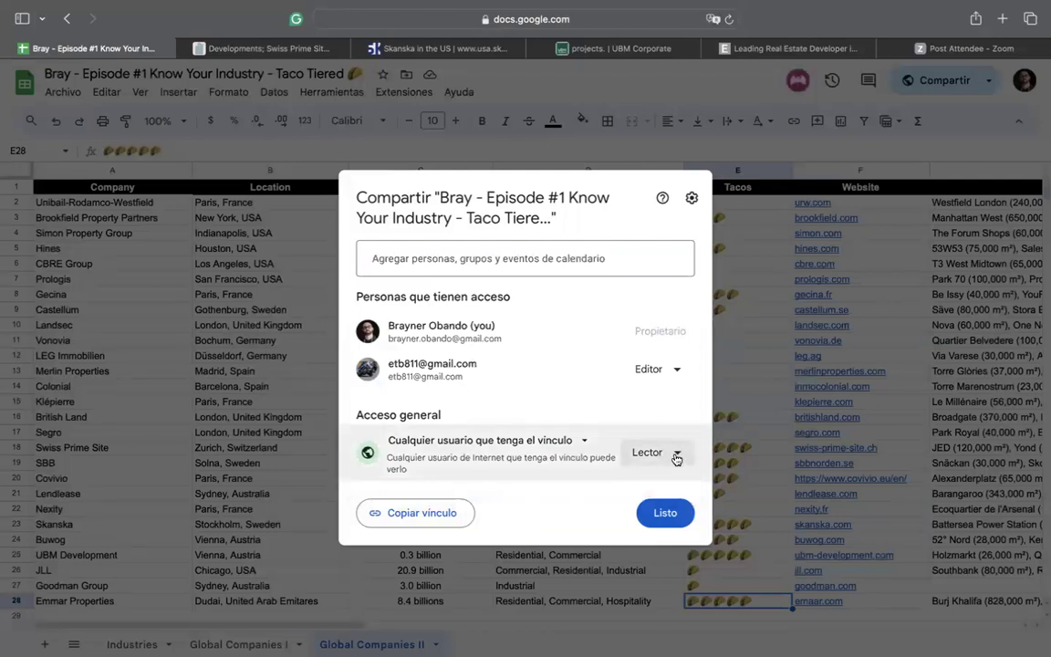
Step: Give anyone with the link the Editor role and finish sharing
left_click(676, 459)
left_click(605, 638)
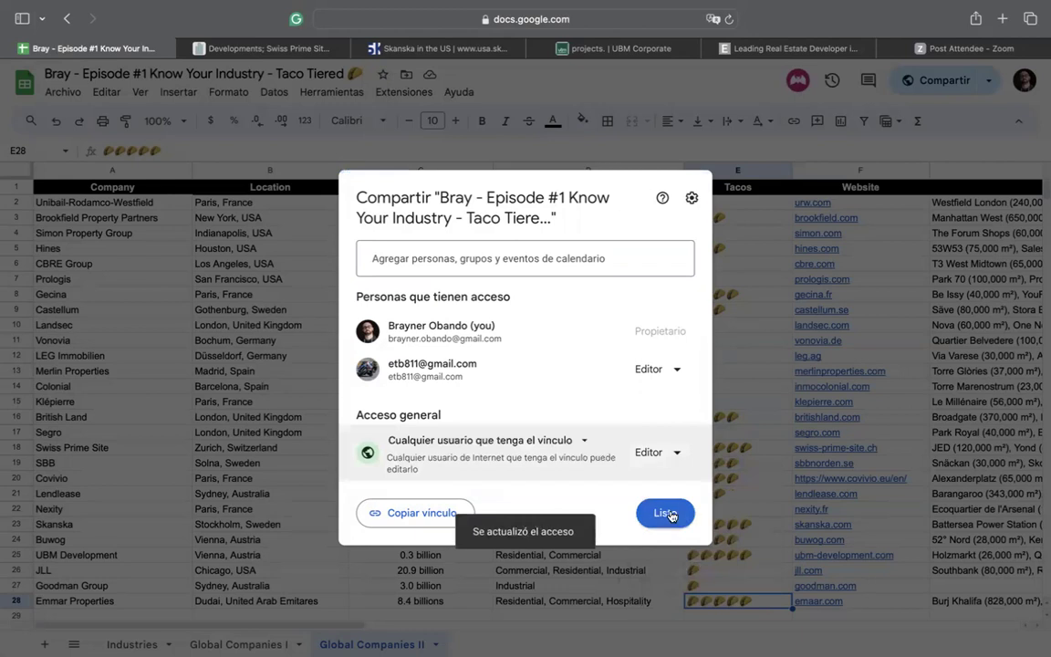
left_click(669, 513)
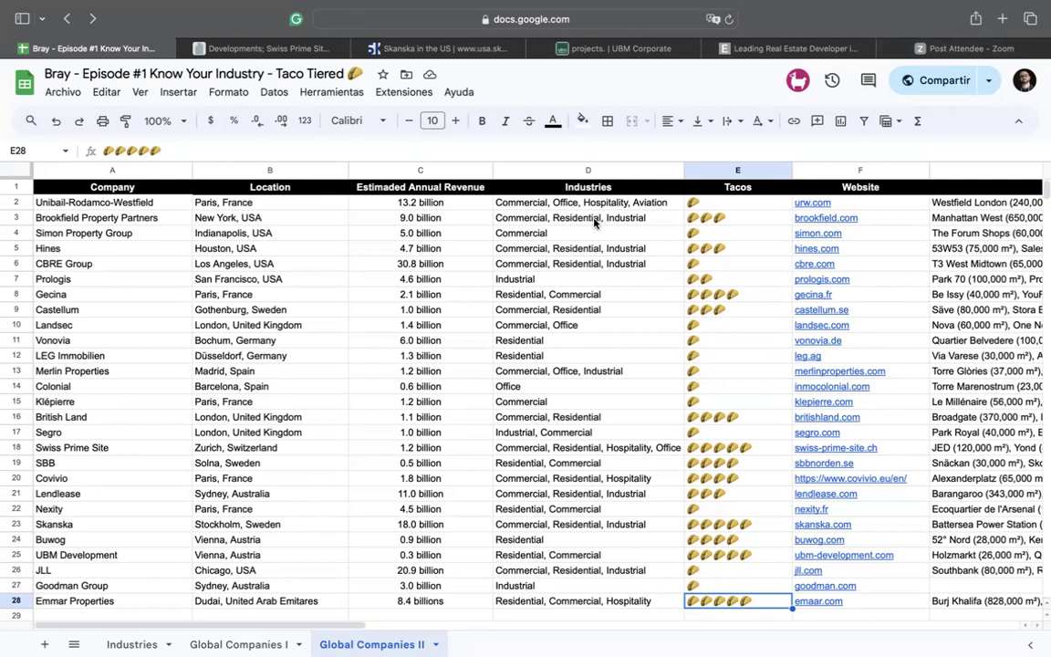
Step: Look through the Global Companies I and Industries sheets and examine the Global Companies II table from company names to main projects
scroll(474, 393, "down", 1)
scroll(473, 392, "up", 1)
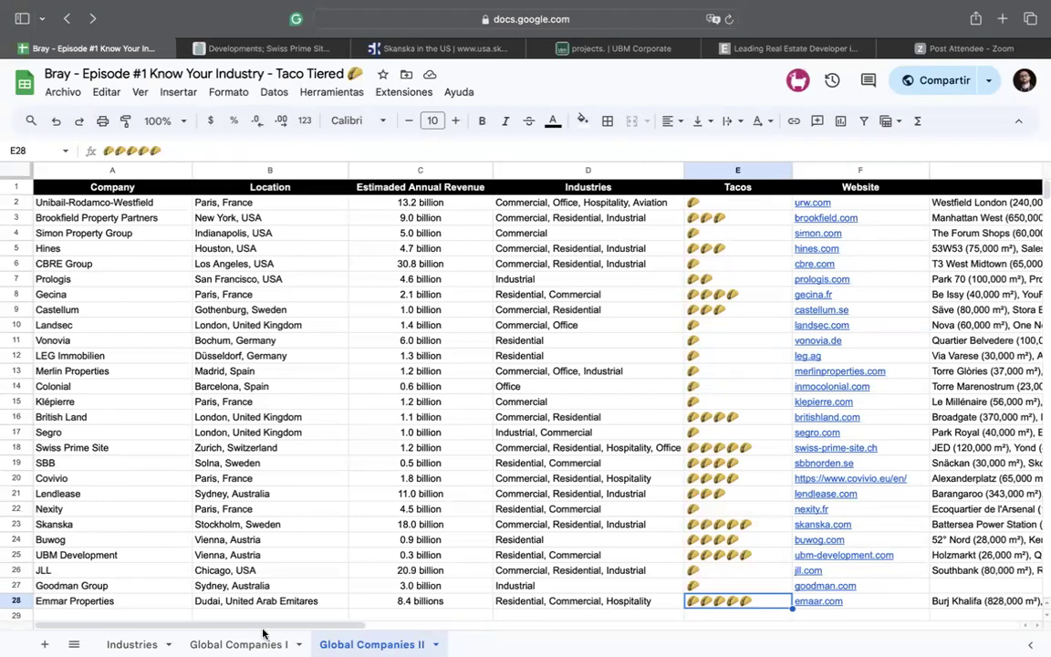
left_click(239, 644)
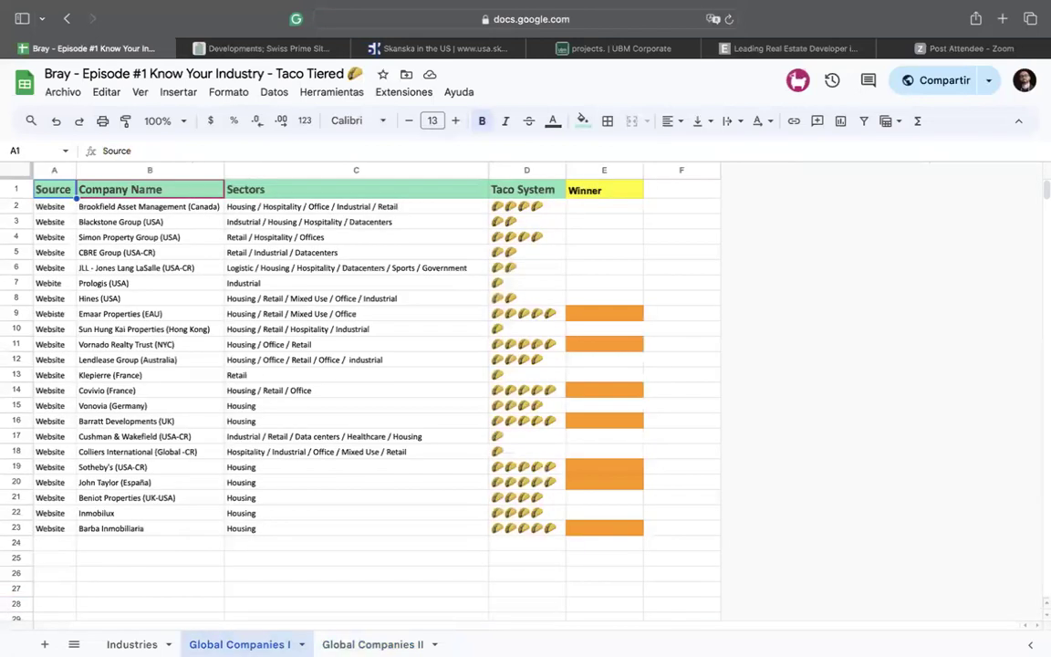
left_click(131, 644)
left_click(371, 644)
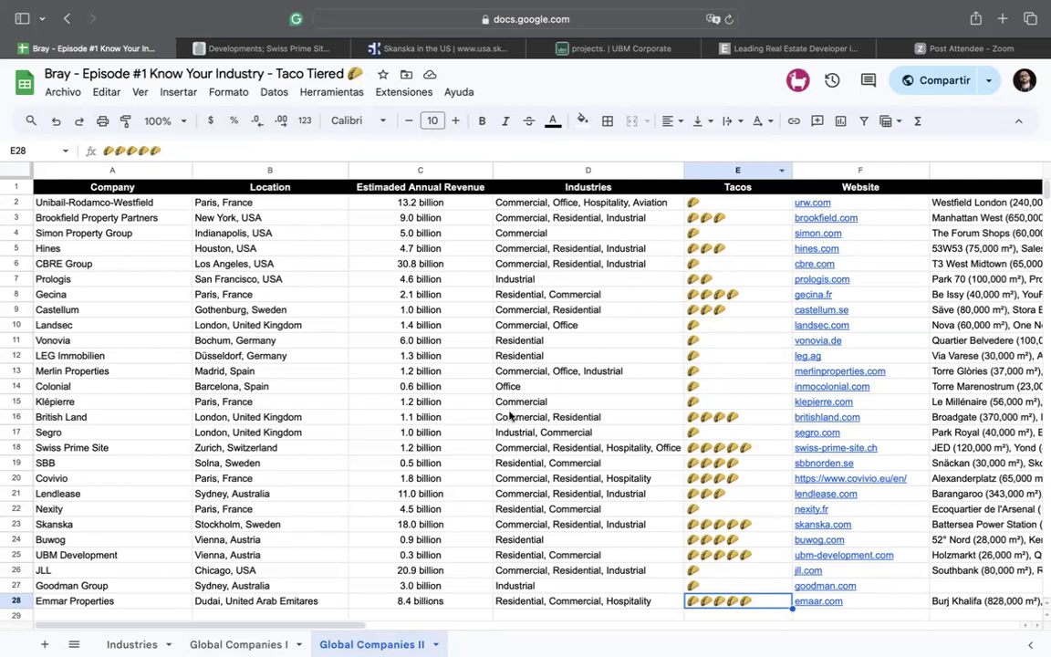
scroll(492, 415, "down", 5)
scroll(511, 415, "up", 2)
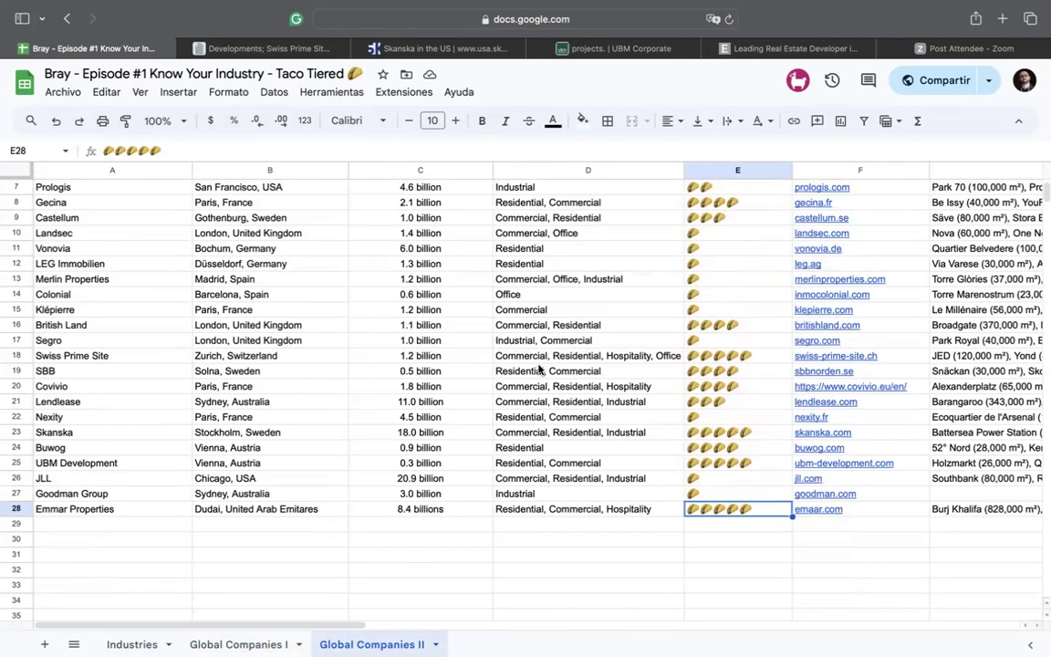
scroll(539, 369, "up", 3)
scroll(540, 368, "right", 10)
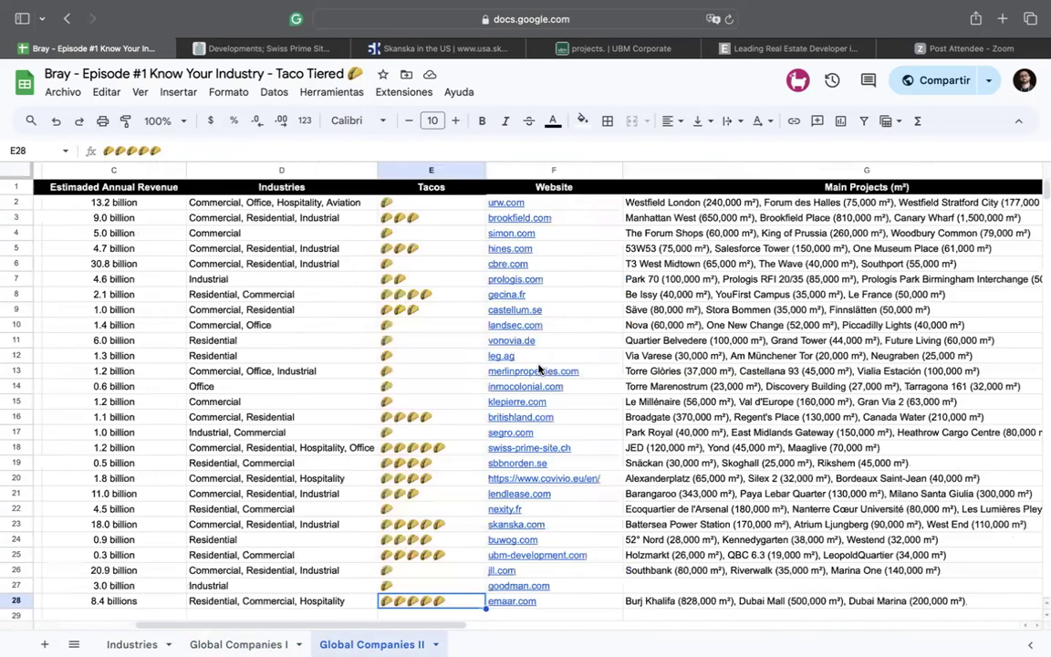
scroll(539, 369, "left", 10)
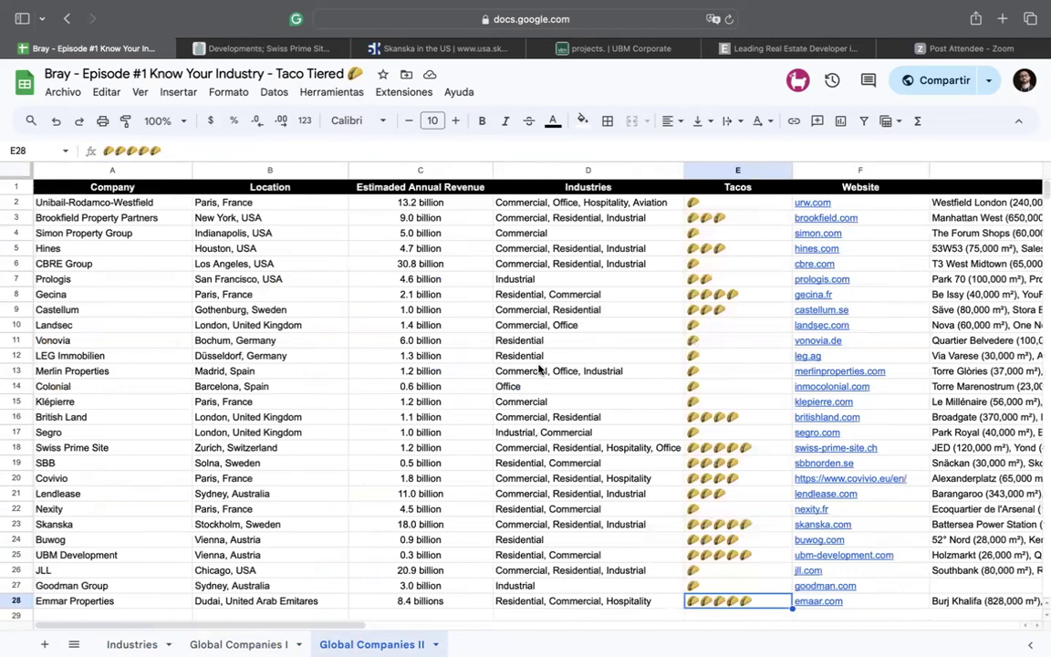
Step: Examine the Global Companies I sheet, following each company's sectors, taco rating and Winner highlight down to the last row
left_click(239, 644)
key("Down")
key("Down")
key("Down")
key("Down")
key("Down")
key("Down")
key("Down")
key("Down")
key("Down")
key("Down")
key("Down")
key("Down")
key("Down")
key("Down")
key("Down")
key("Down")
key("Left")
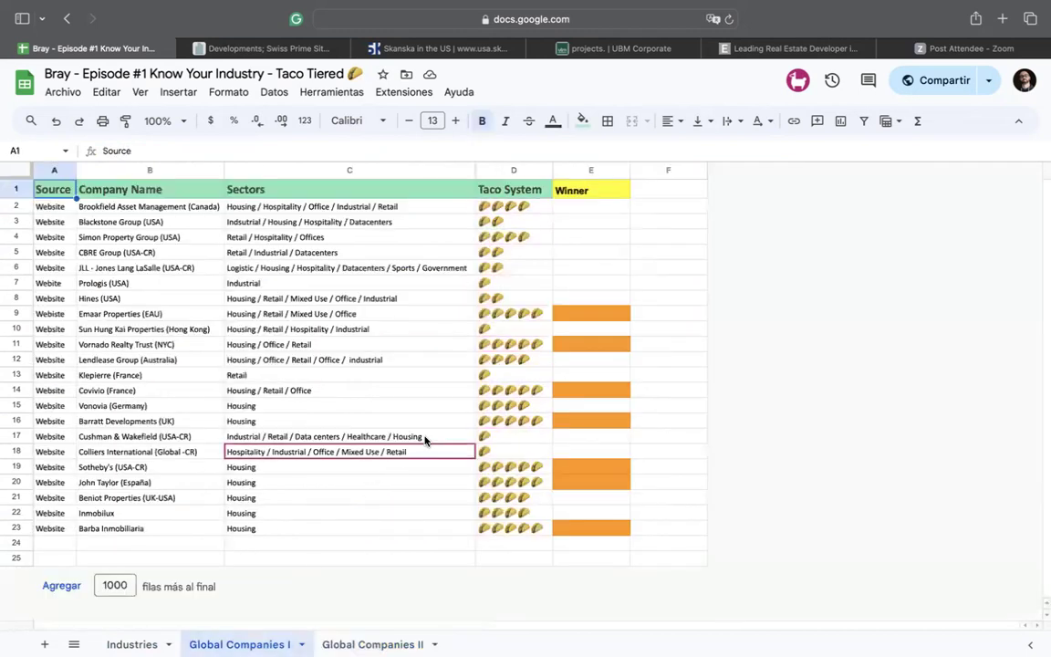
key("Down")
key("Down")
key("Down")
key("Down")
key("Down")
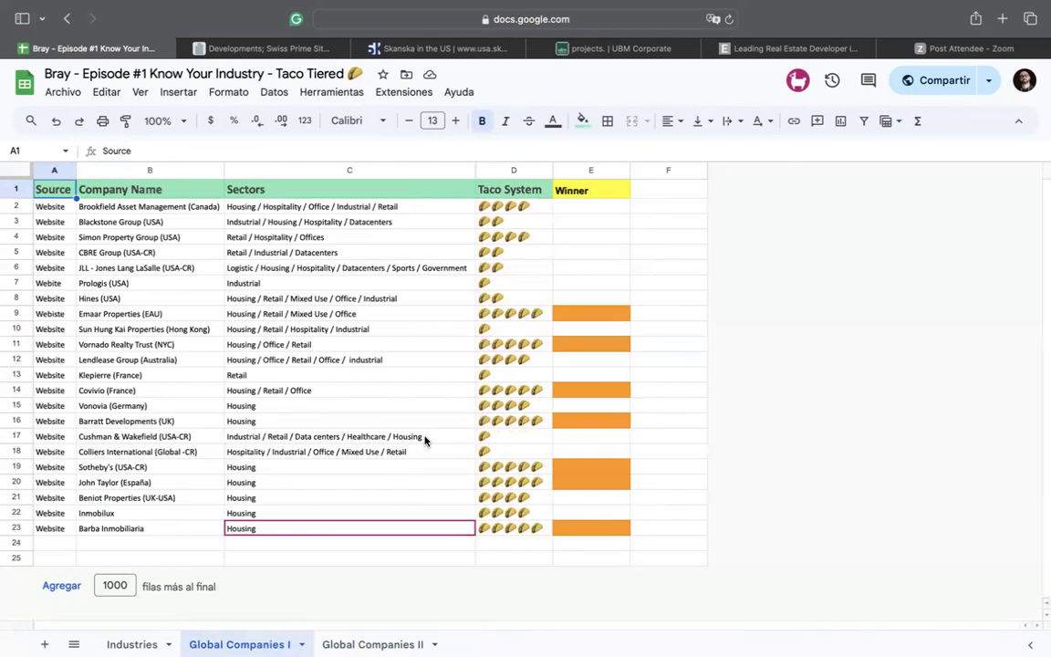
key("Left")
key("Left")
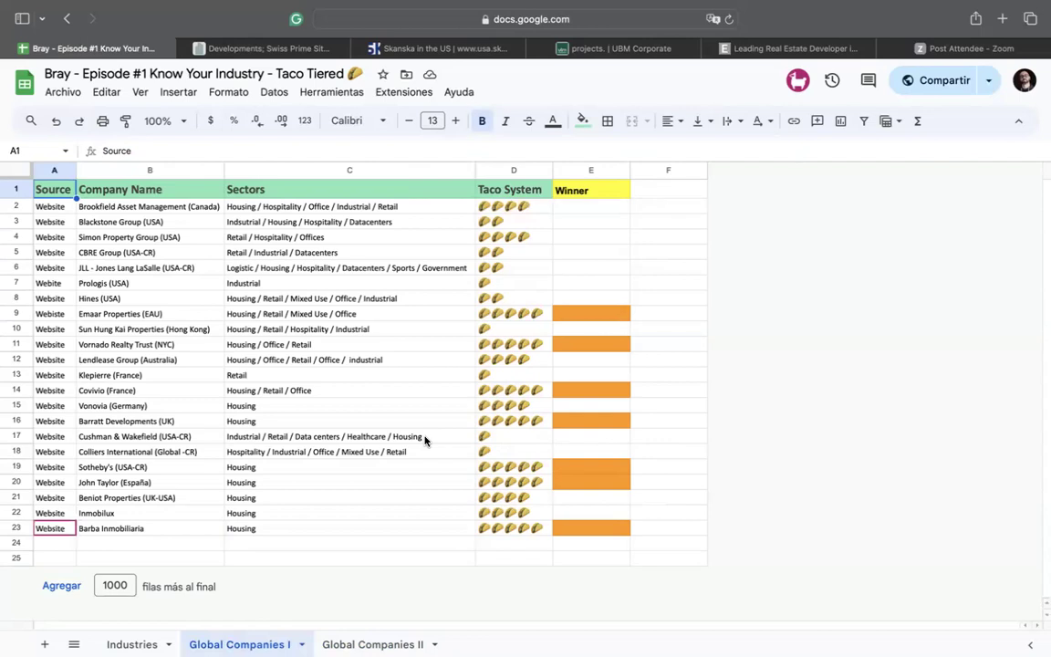
key("super+z")
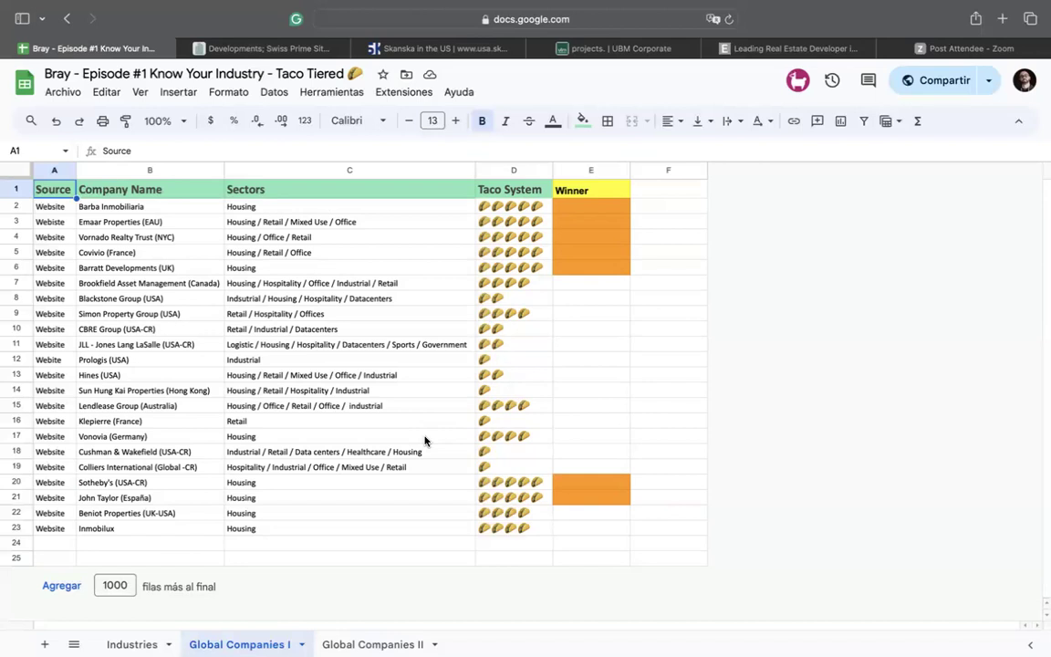
Step: Examine the Global Companies II table across all columns, including revenue, industries, tacos, main projects, Global CEO and Global Marketing Manager
left_click(369, 644)
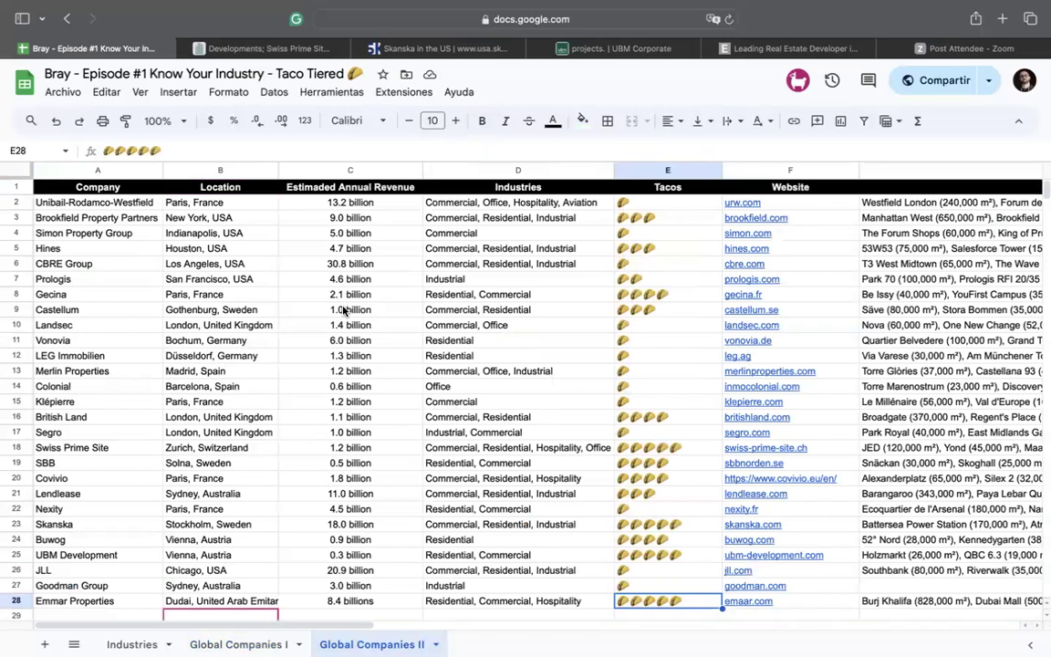
scroll(344, 310, "down", 1)
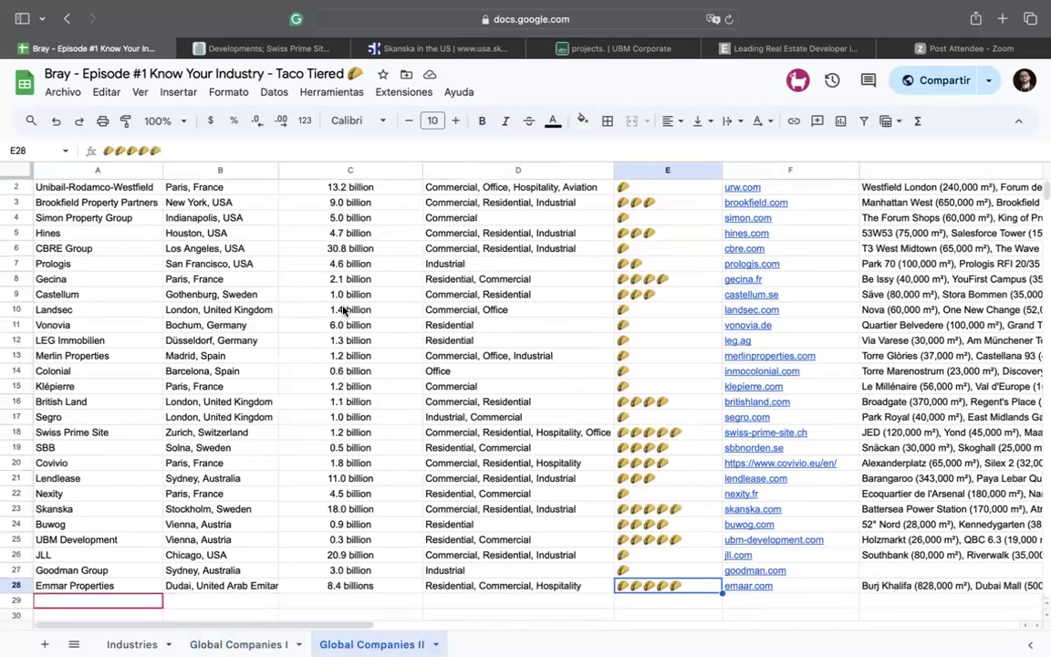
scroll(344, 310, "up", 1)
scroll(344, 310, "down", 2)
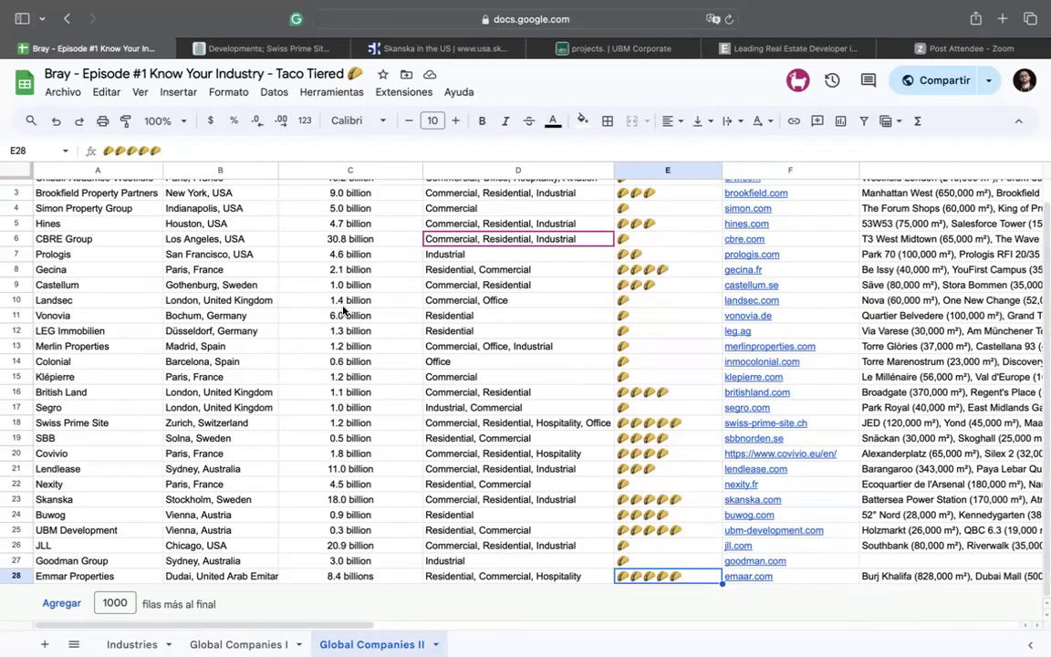
scroll(344, 330, "down", 1)
scroll(344, 331, "left", 1)
scroll(344, 330, "up", 1)
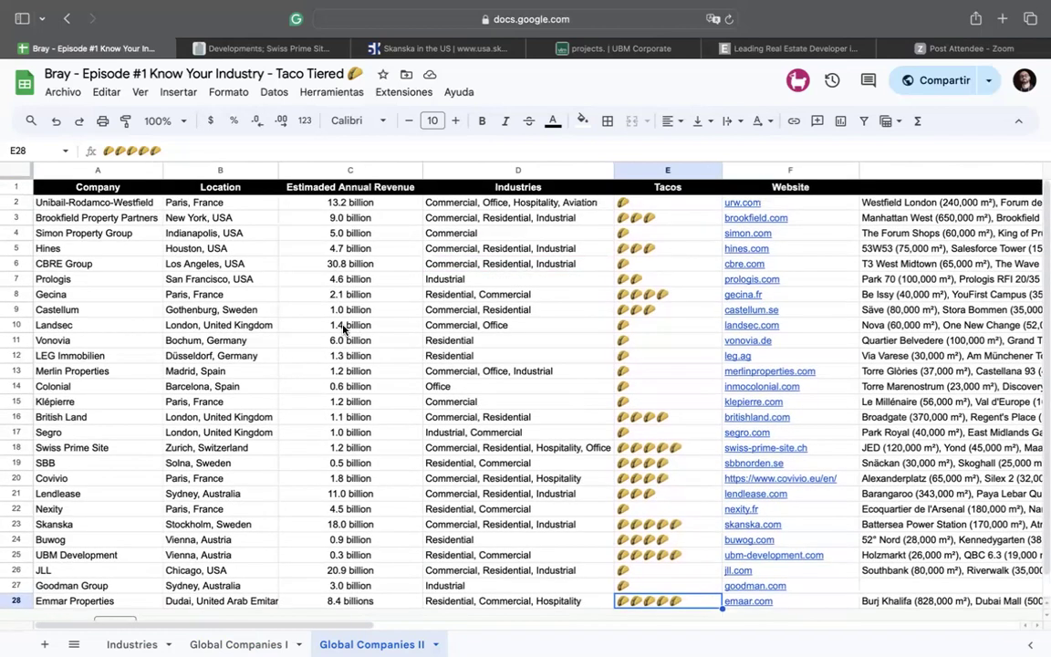
scroll(344, 330, "right", 10)
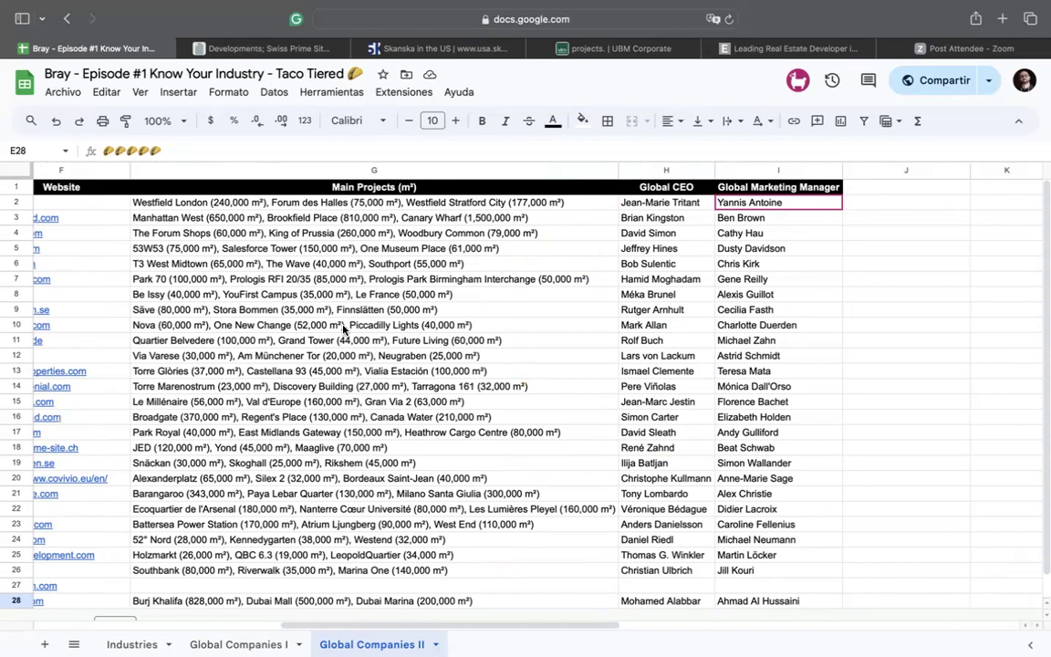
scroll(346, 345, "left", 3)
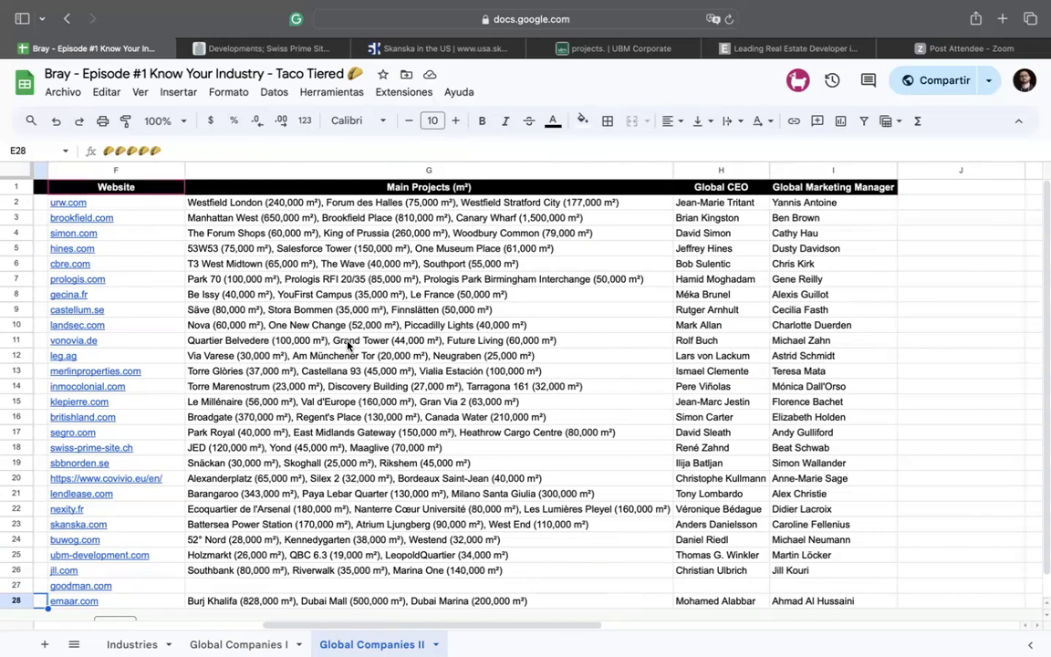
scroll(347, 345, "left", 10)
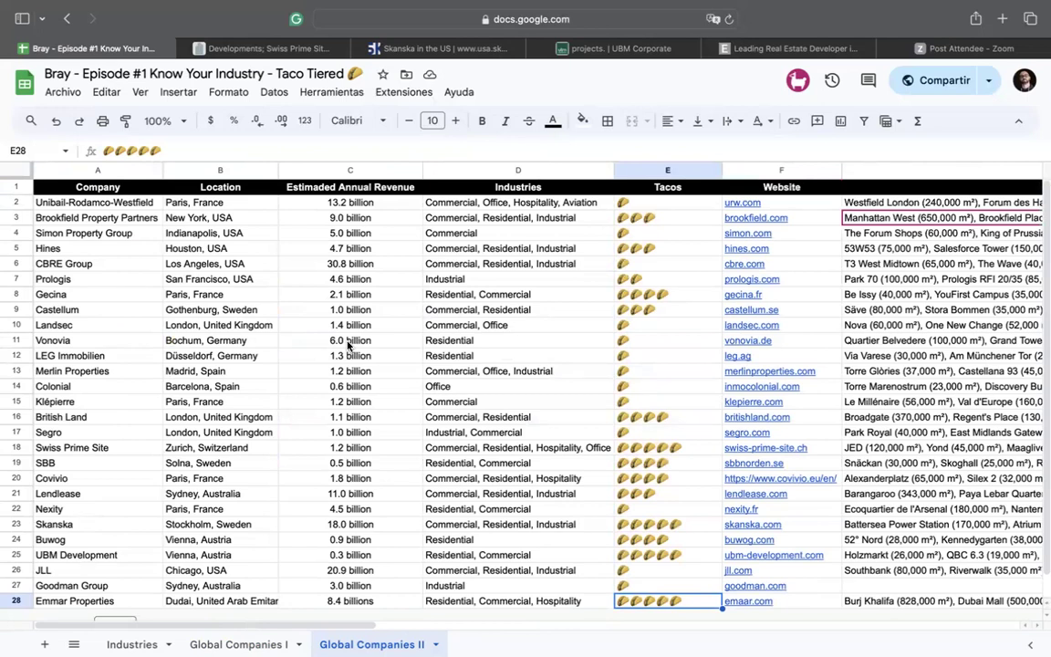
scroll(347, 345, "right", 3)
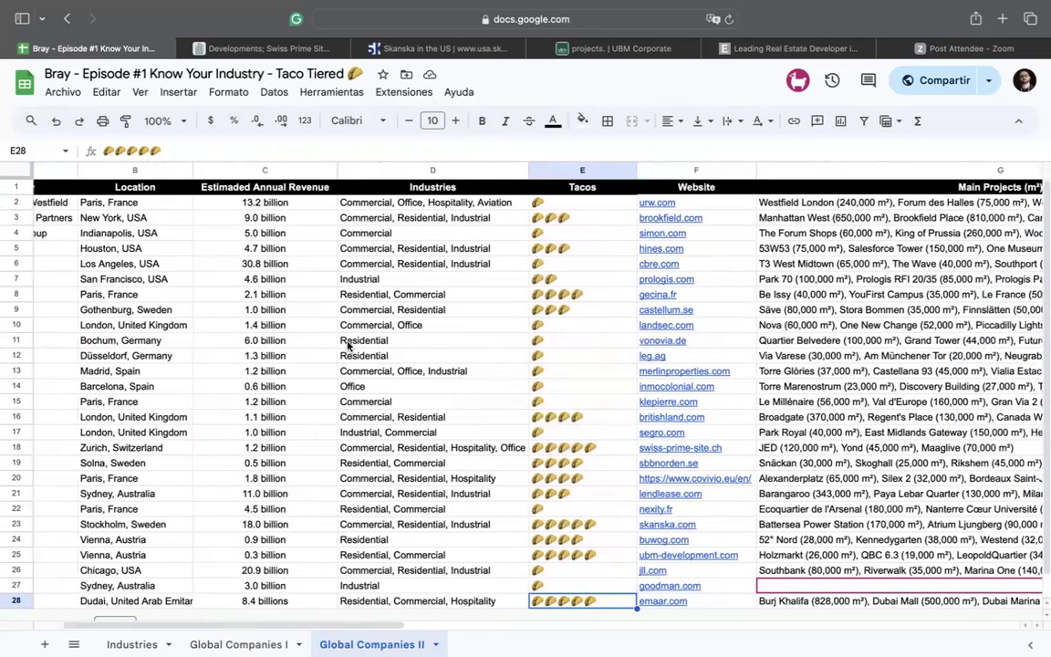
scroll(346, 344, "right", 4)
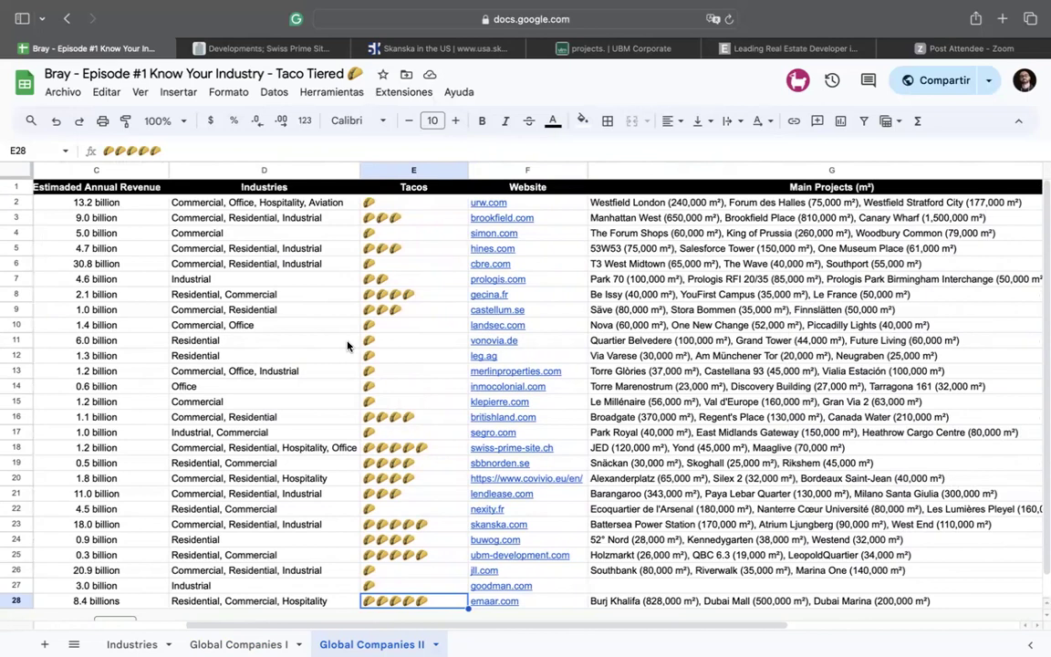
scroll(347, 345, "left", 2)
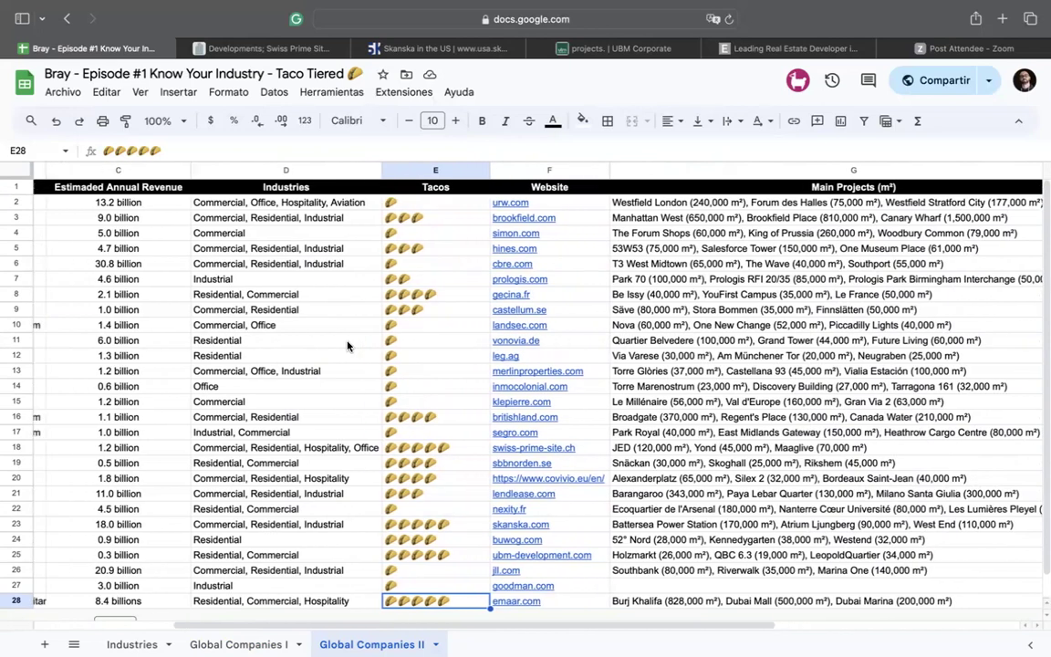
scroll(346, 344, "left", 3)
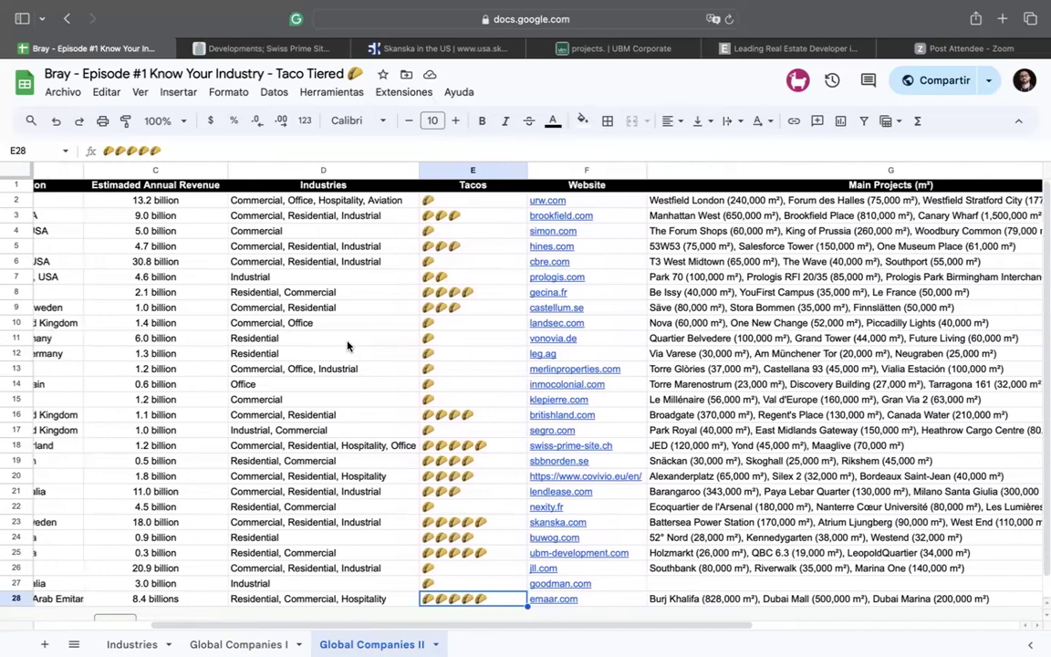
scroll(347, 345, "left", 3)
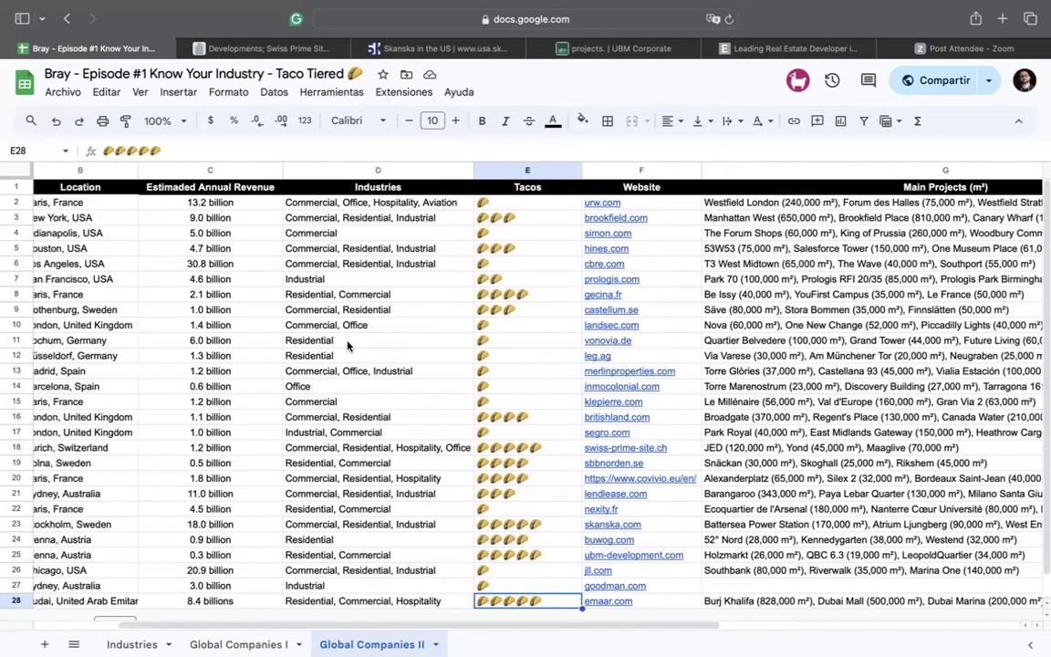
Step: Compare companies, locations, revenue and taco ratings in the Global Companies II table, continuing across to the websites, main projects and management columns
scroll(347, 345, "left", 2)
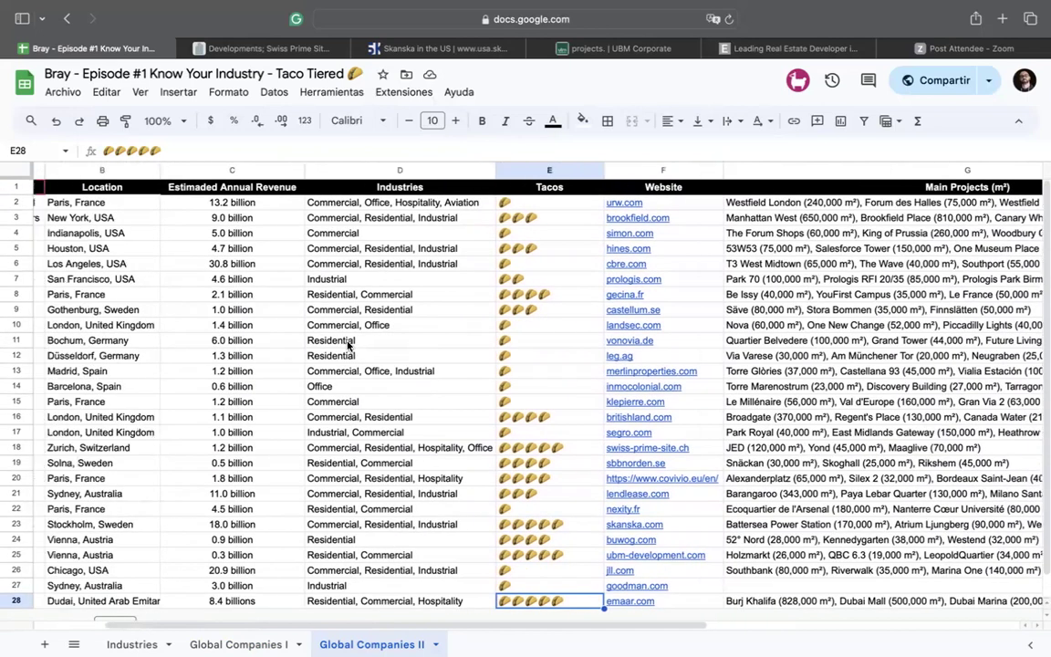
scroll(346, 344, "left", 3)
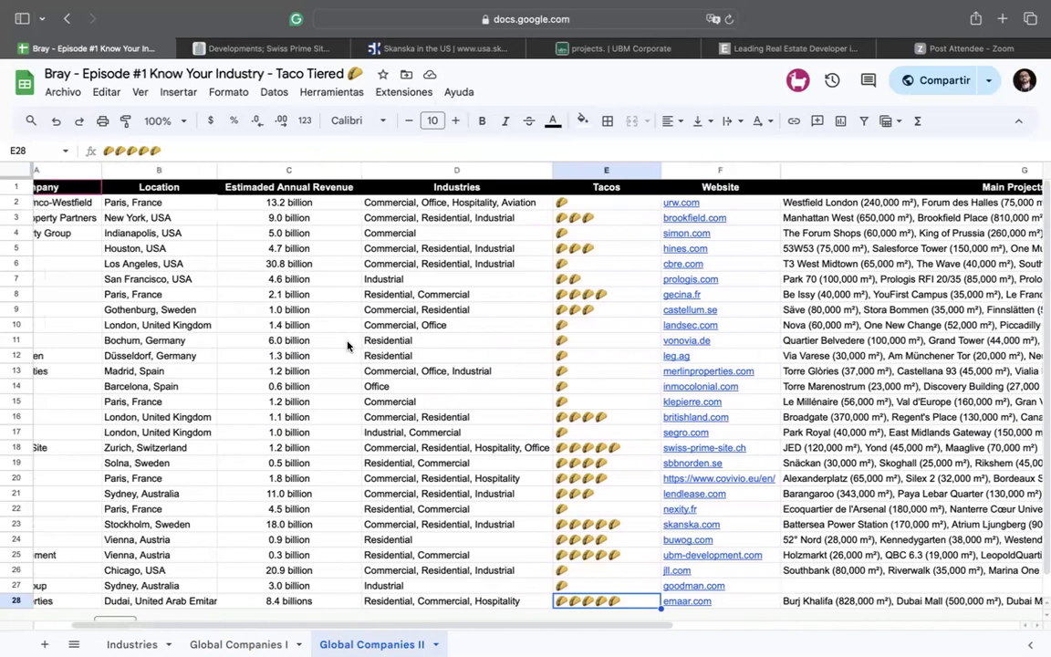
scroll(347, 345, "left", 2)
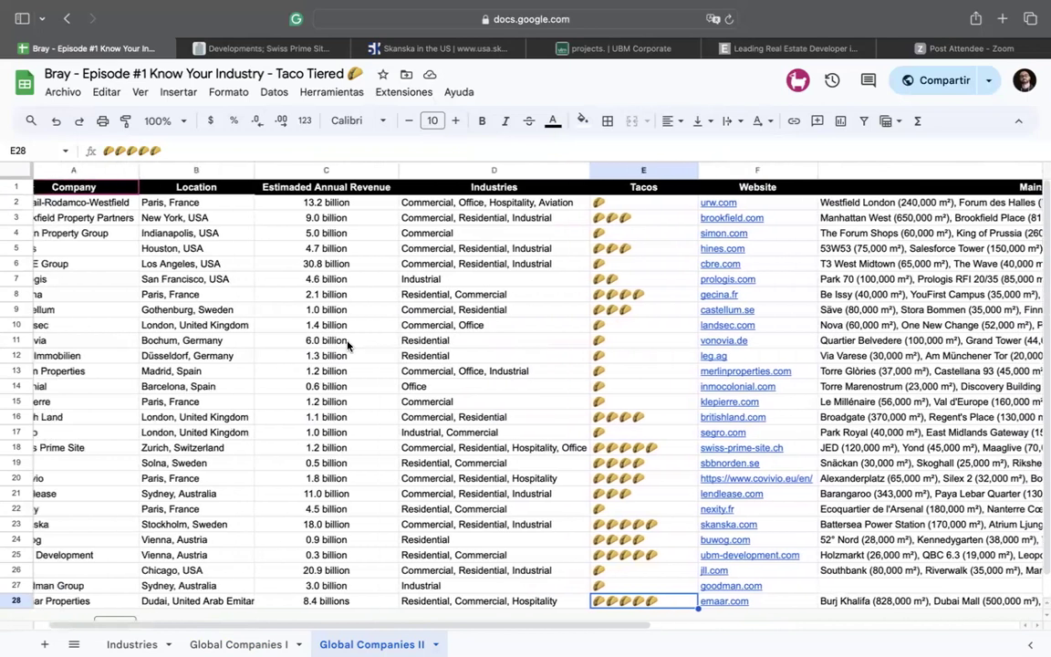
scroll(347, 345, "left", 1)
scroll(348, 345, "left", 1)
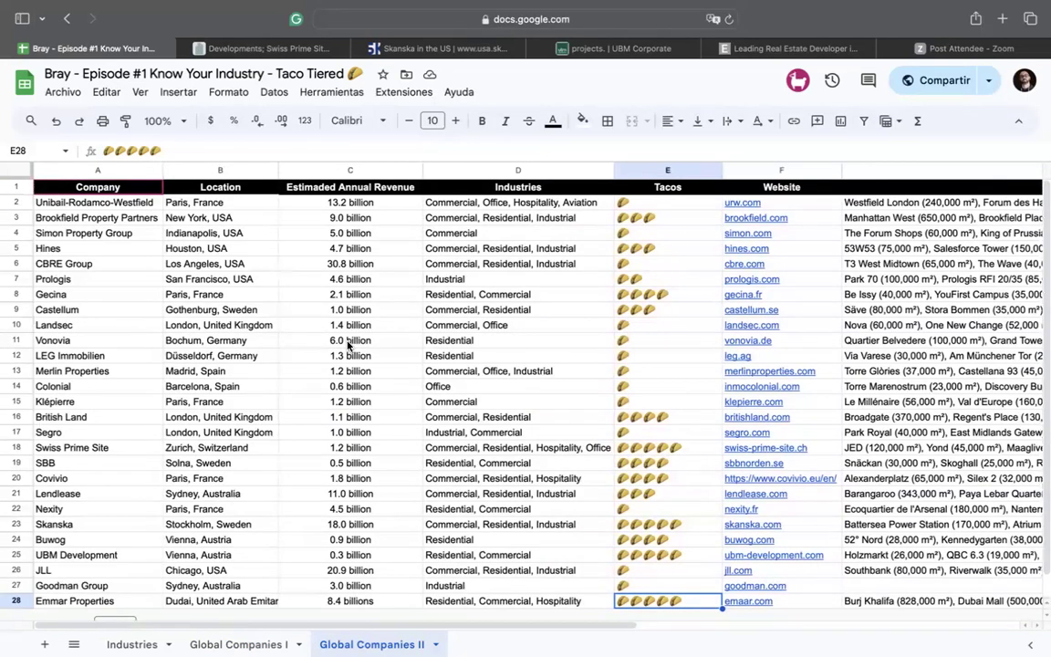
scroll(348, 345, "down", 1)
scroll(348, 345, "up", 1)
scroll(348, 345, "right", 2)
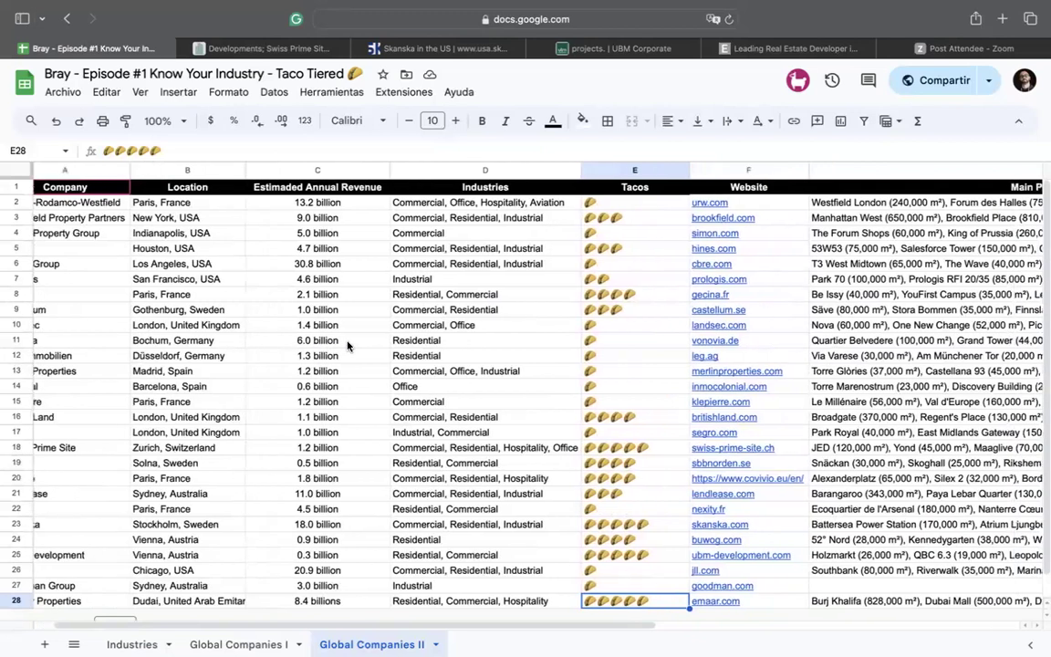
scroll(347, 345, "right", 2)
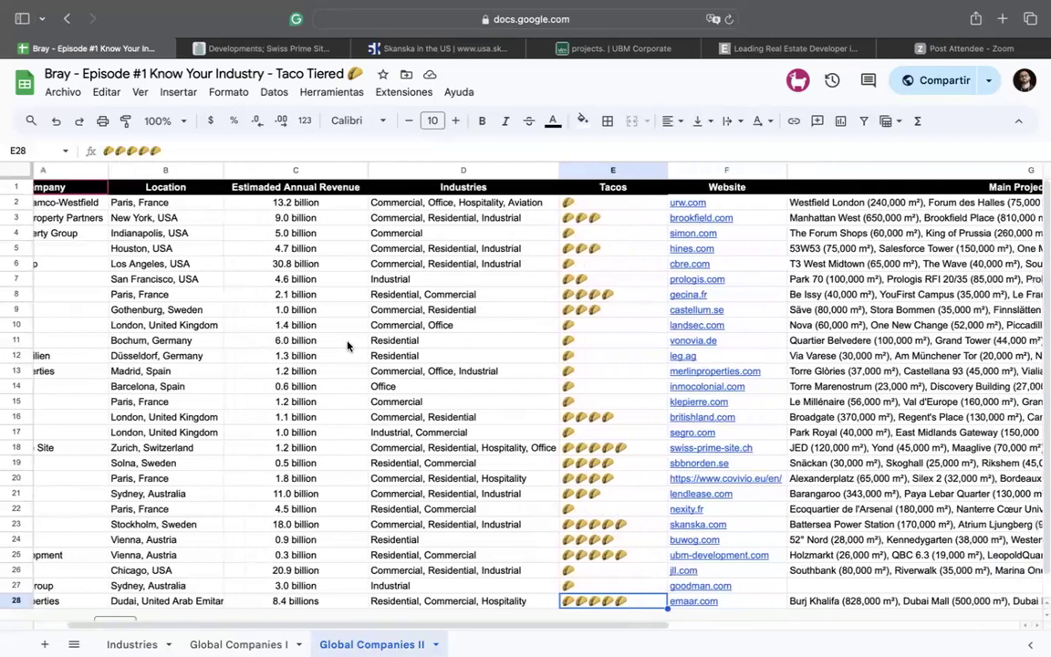
scroll(347, 345, "right", 1)
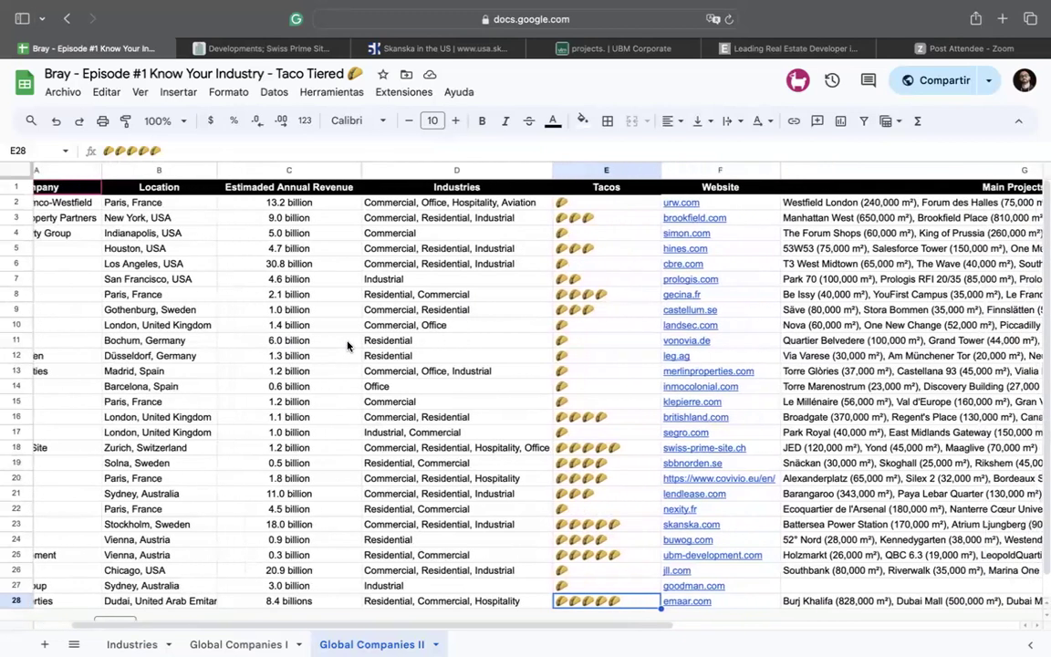
scroll(348, 345, "right", 2)
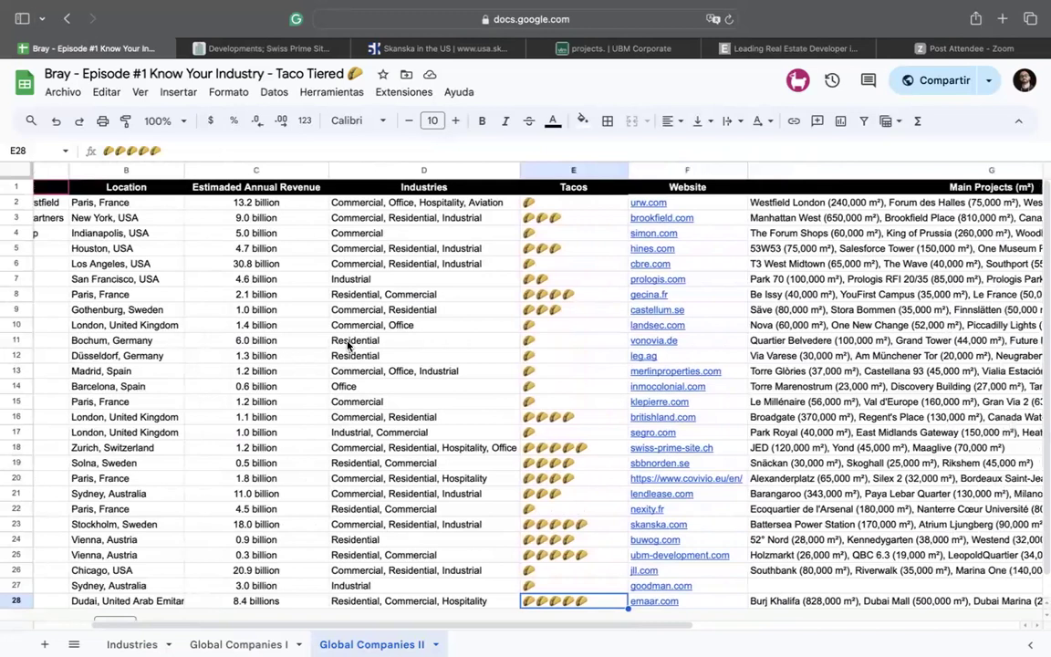
scroll(348, 345, "right", 3)
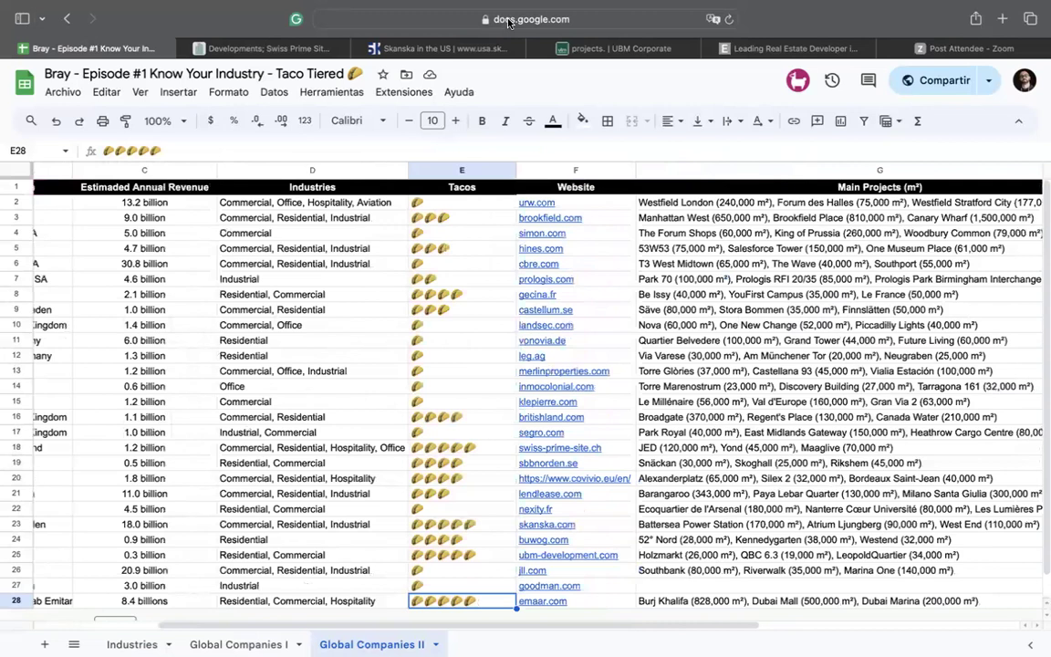
scroll(508, 22, "right", 3)
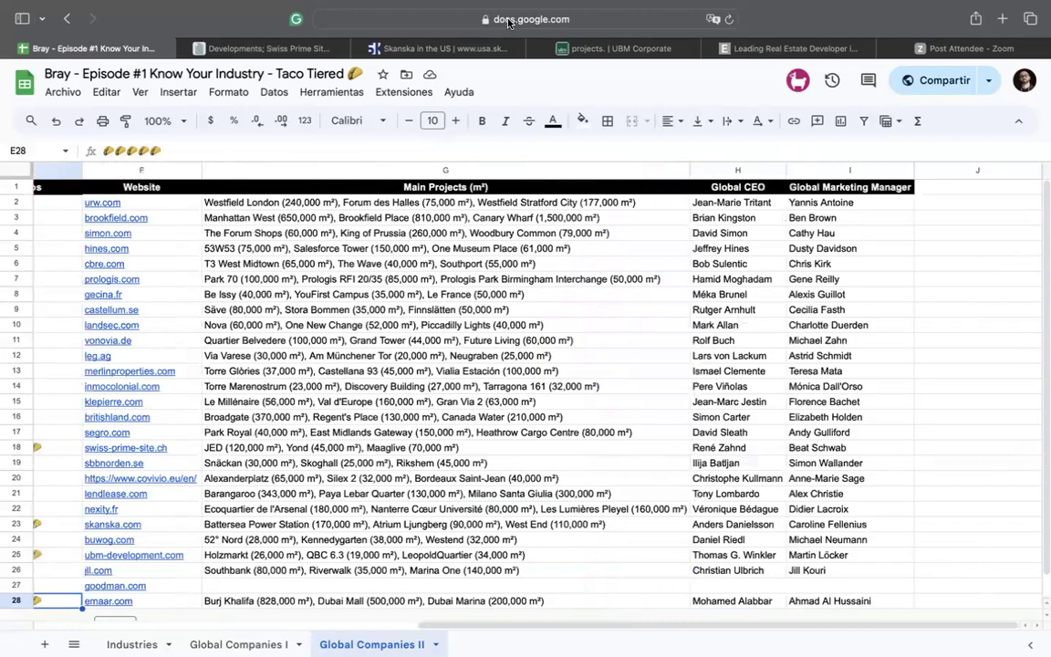
Step: Examine the taco-sorted Global Companies II list and its highlighted Emmar Properties row, from the Company column across to Reasons Why?
scroll(508, 22, "left", 5)
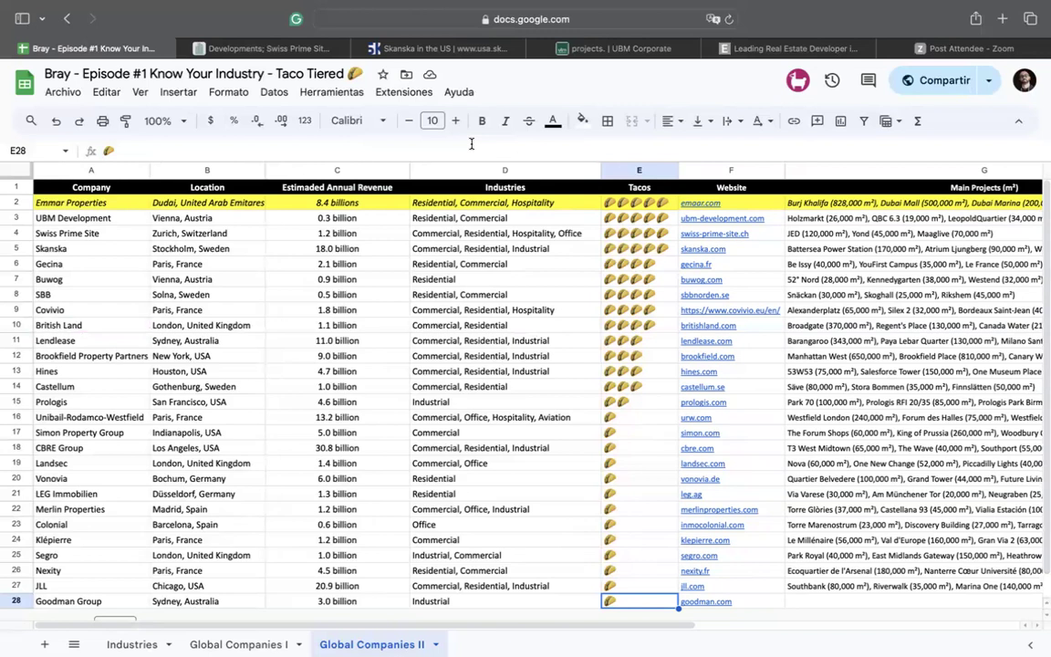
scroll(563, 216, "right", 3)
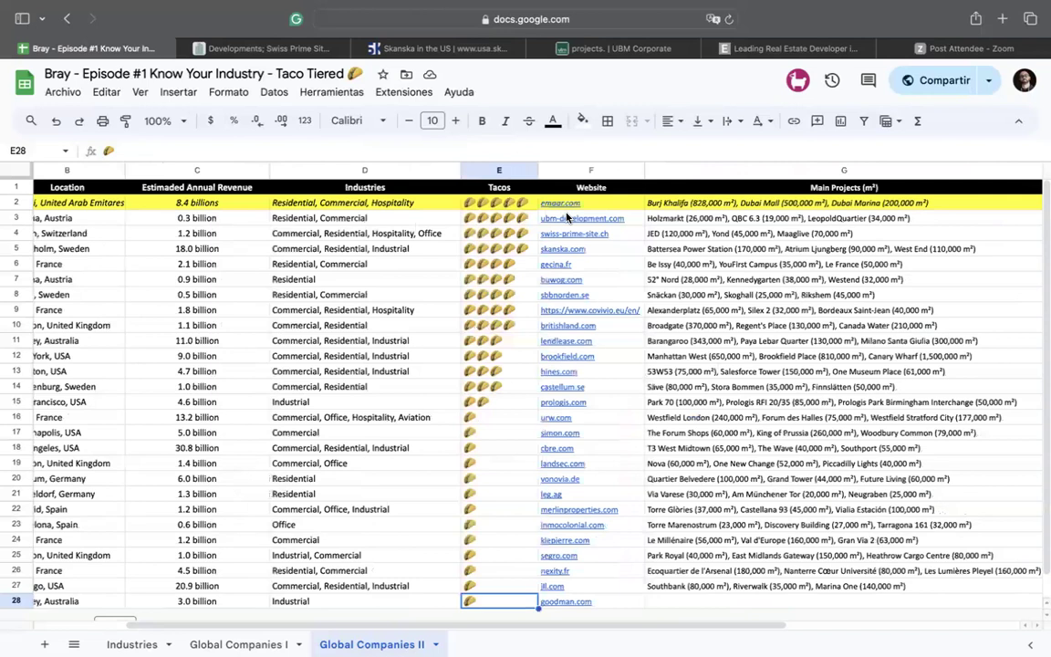
scroll(565, 216, "right", 6)
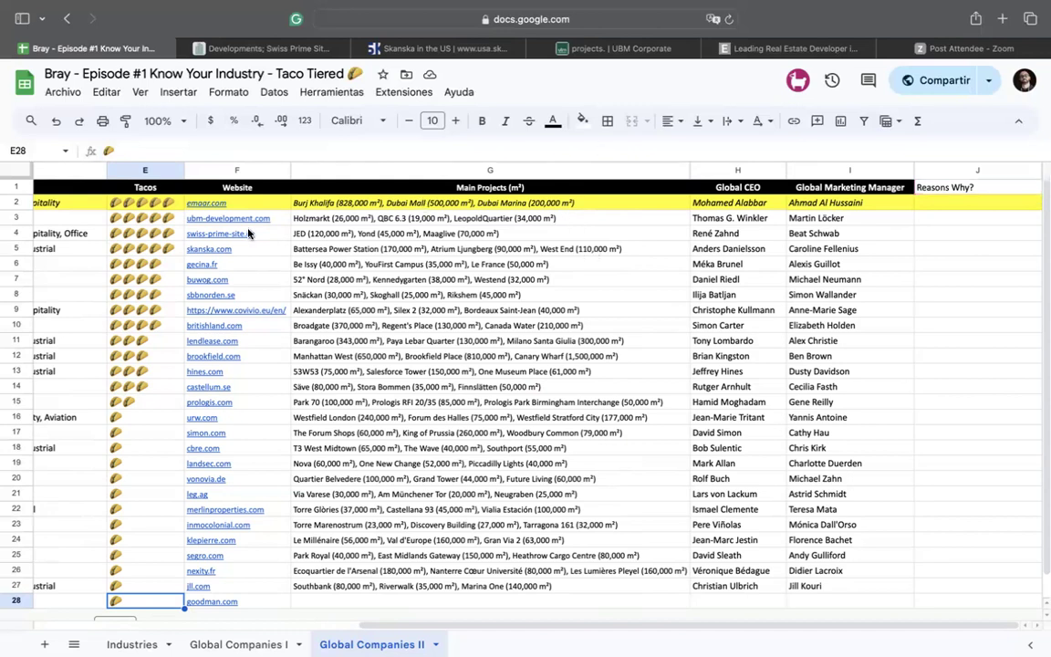
mouse_move(207, 208)
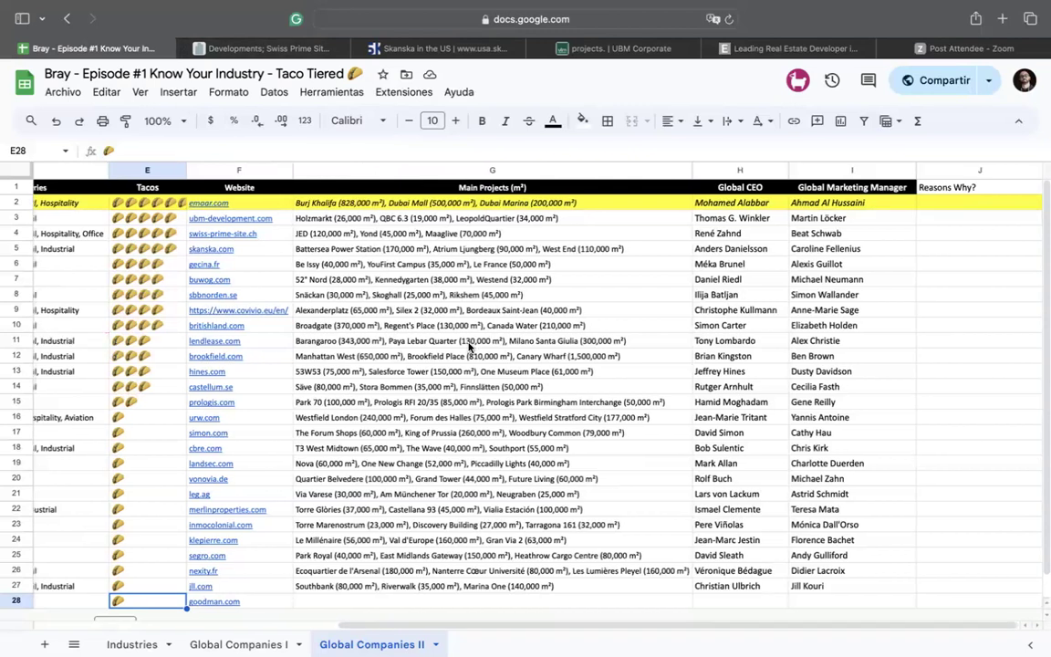
scroll(468, 345, "left", 5)
scroll(469, 345, "left", 5)
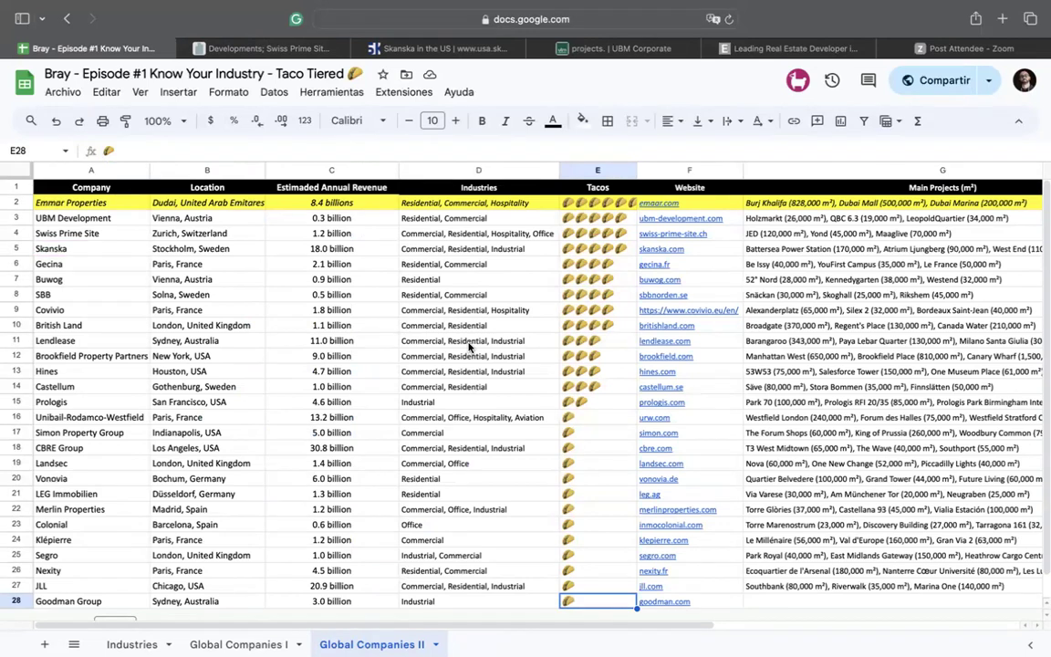
scroll(469, 346, "right", 10)
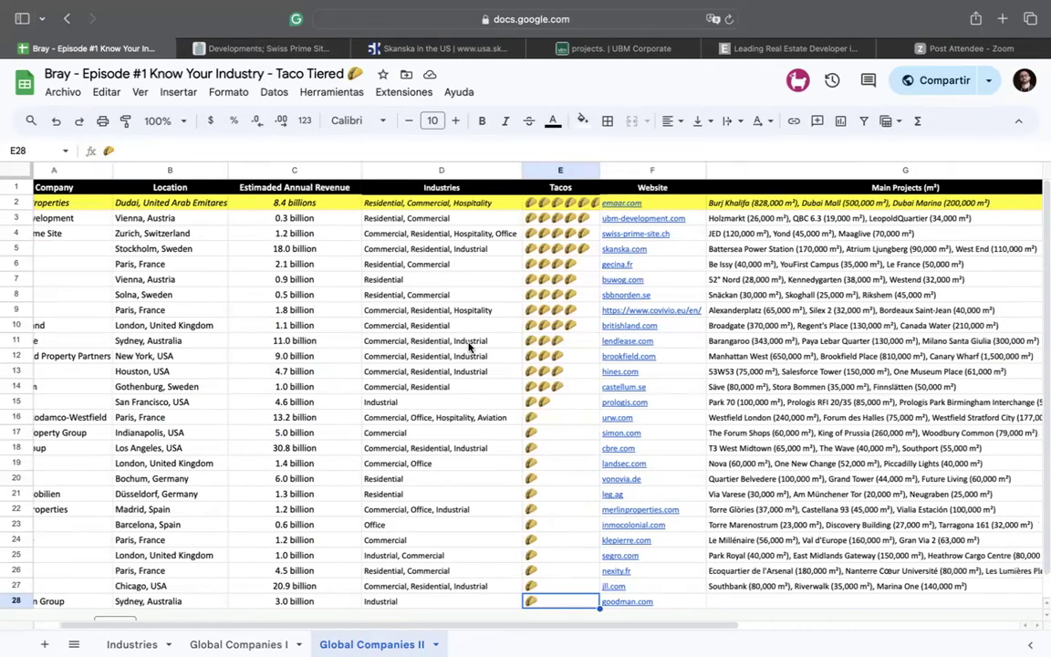
scroll(469, 346, "up", 1)
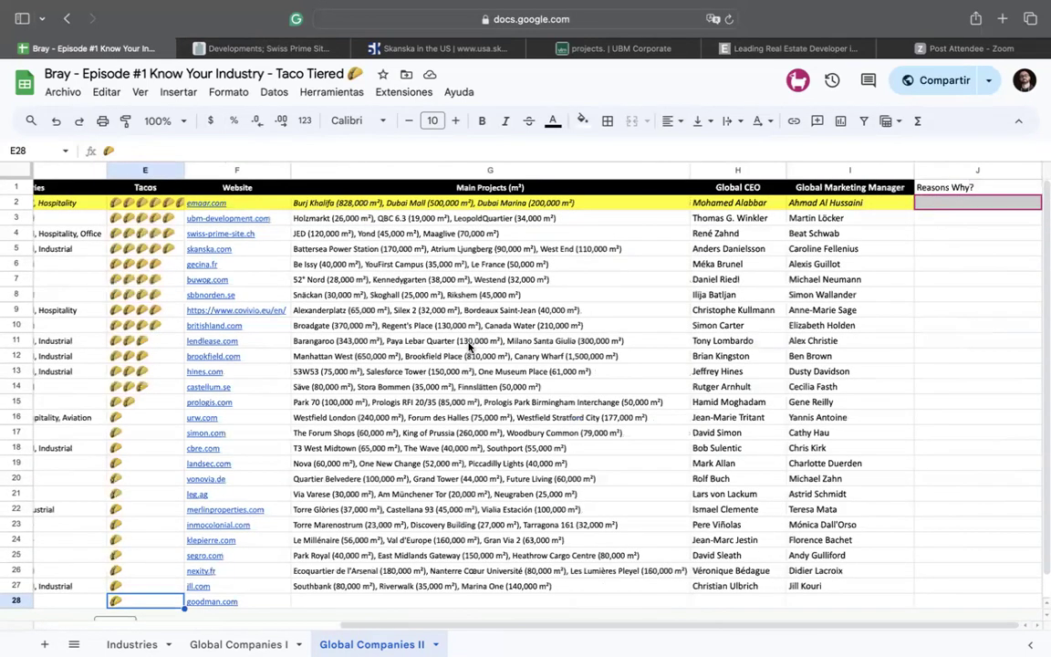